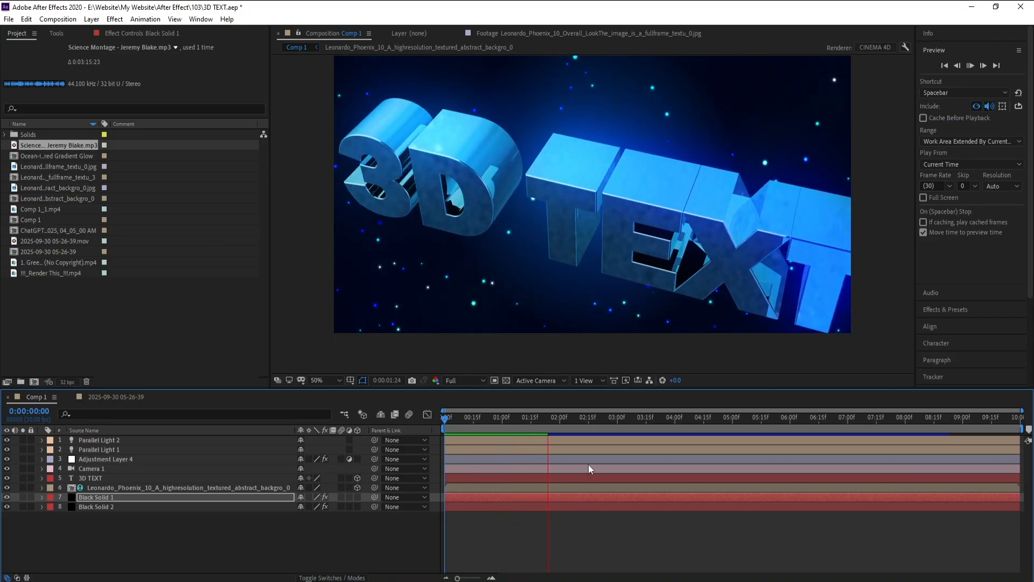
{"action": "left_click_drag", "start_coordinate": [548, 417], "coordinate": [619, 419]}
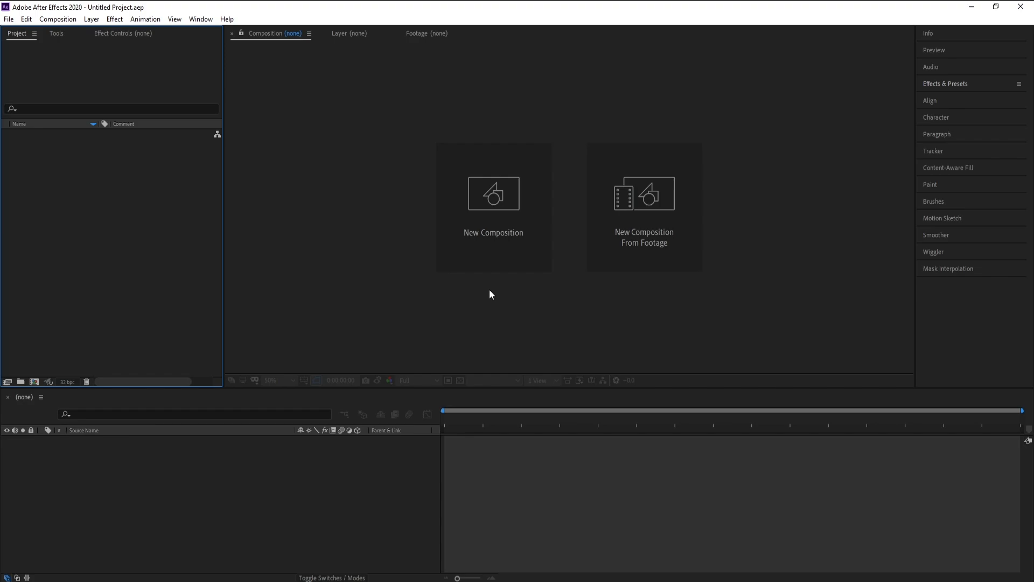
Create a 1920 x 1080 composition at 30 fps lasting 10 seconds, using the CINEMA 4D renderer
{"action": "left_click", "coordinate": [493, 259]}
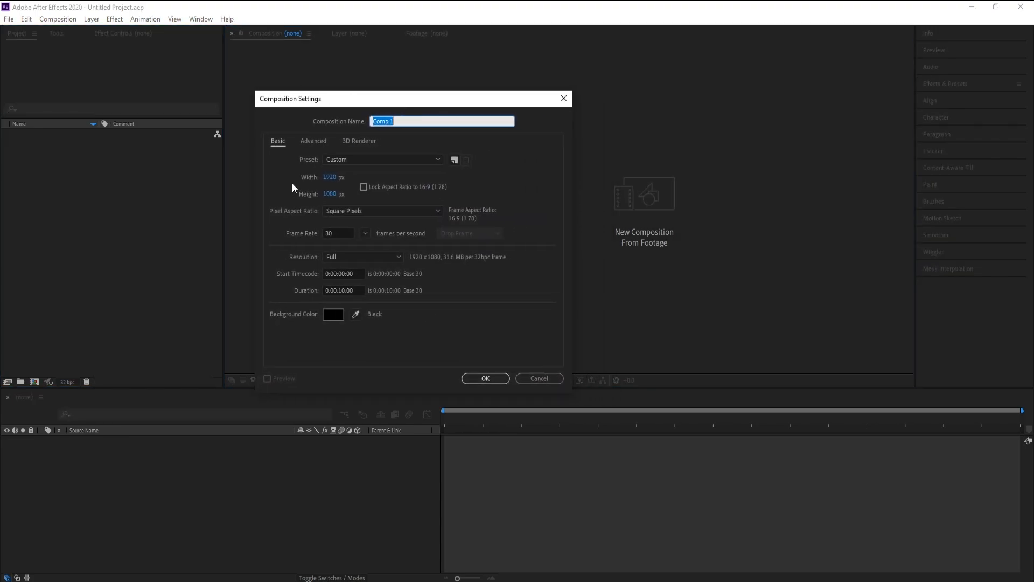
{"action": "left_click", "coordinate": [344, 234]}
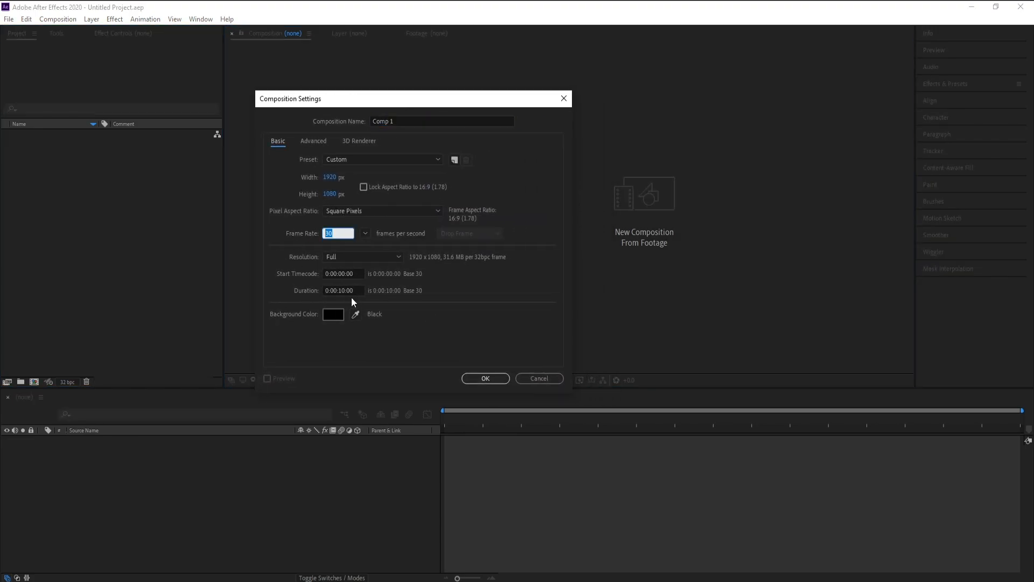
{"action": "left_click", "coordinate": [348, 302]}
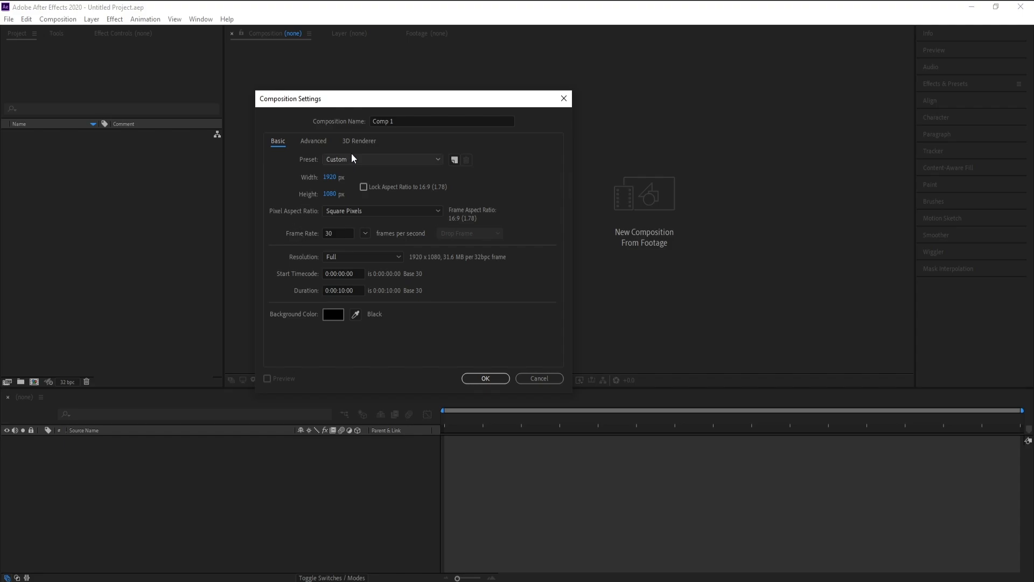
{"action": "left_click", "coordinate": [365, 142]}
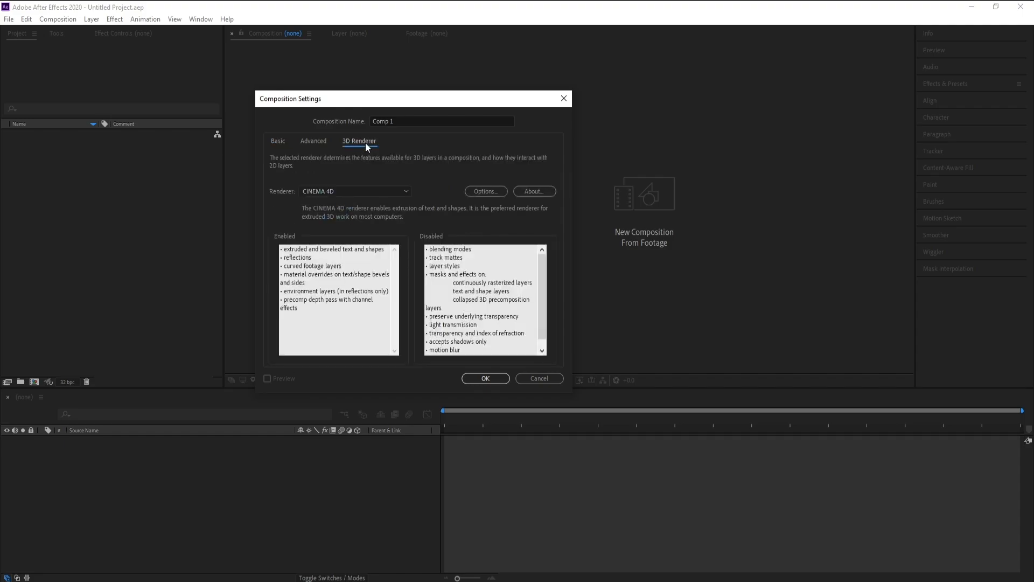
{"action": "left_click", "coordinate": [336, 187]}
{"action": "left_click", "coordinate": [323, 216]}
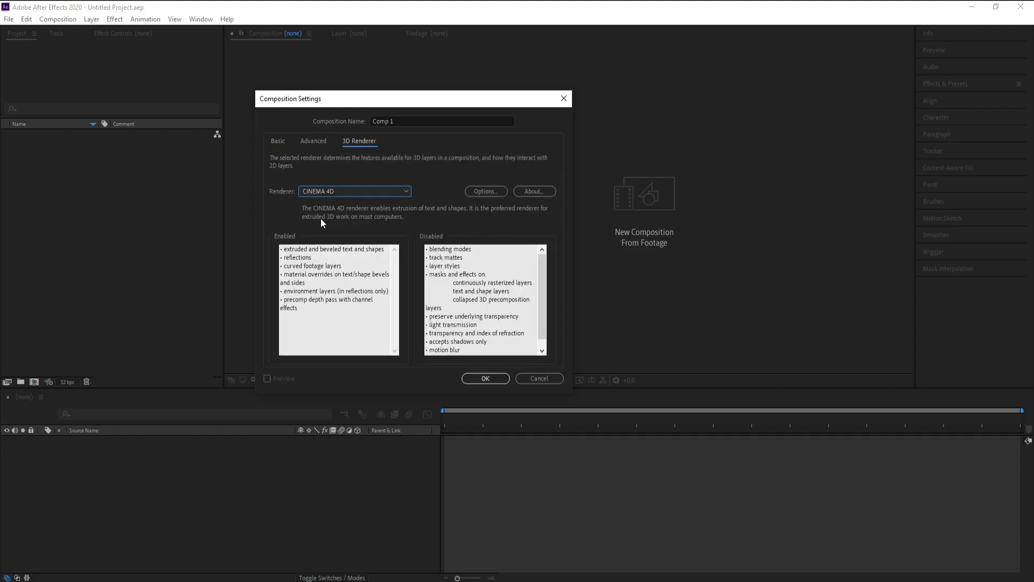
{"action": "left_click", "coordinate": [490, 382]}
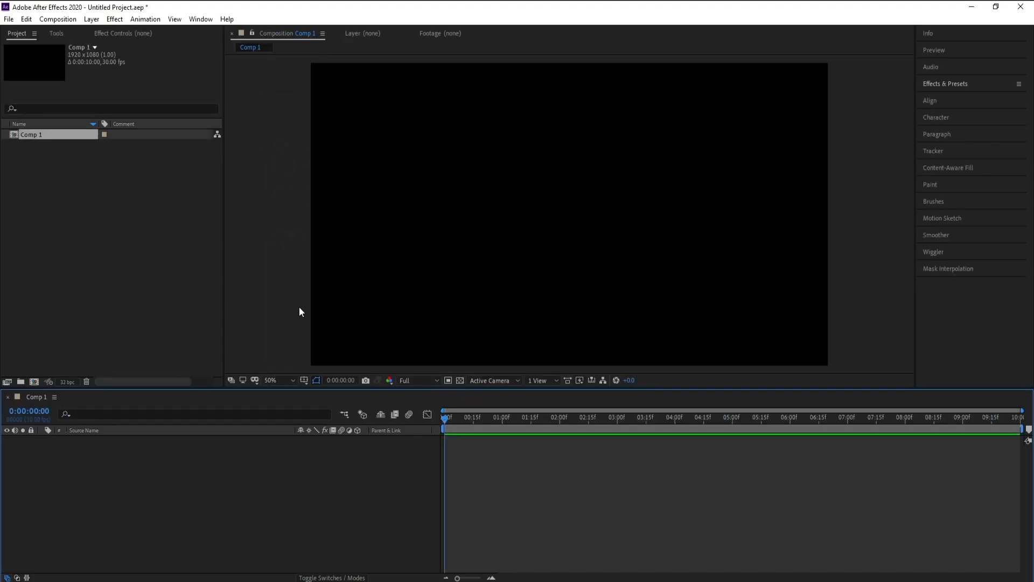
Add a text layer reading "3D TEXT" to the composition
{"action": "left_click", "coordinate": [56, 33]}
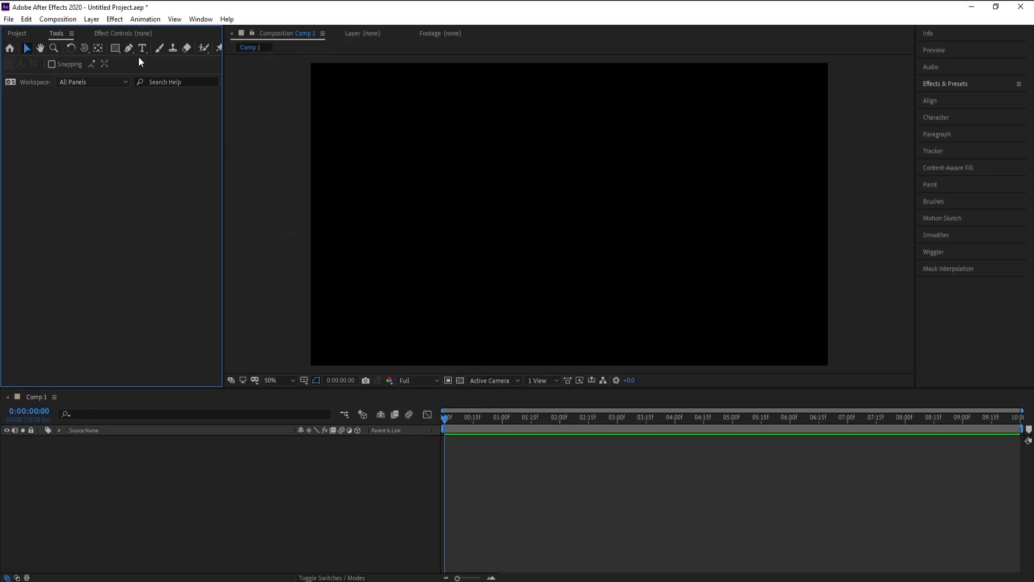
{"action": "left_click", "coordinate": [448, 195]}
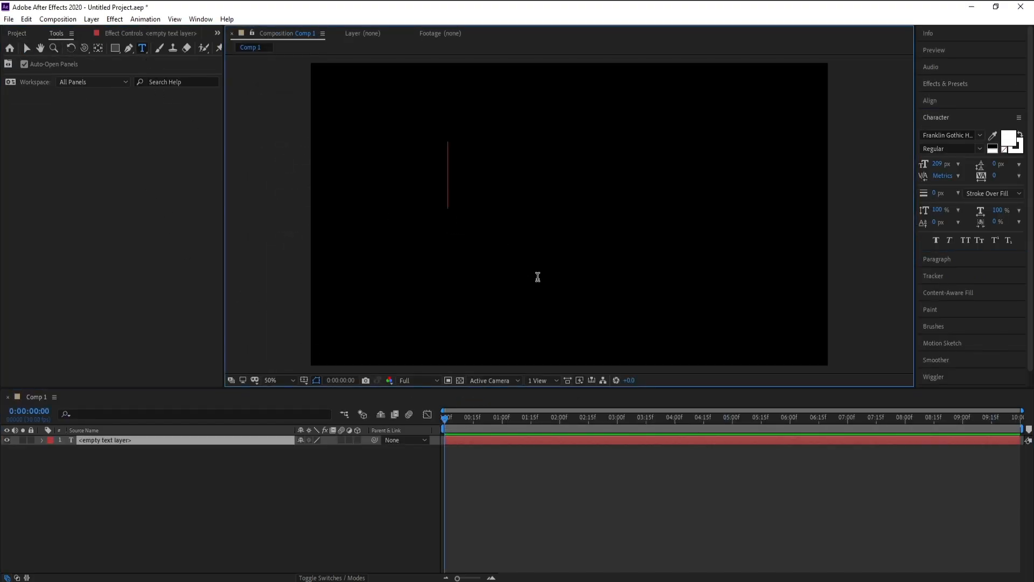
{"action": "type", "text": "3D"}
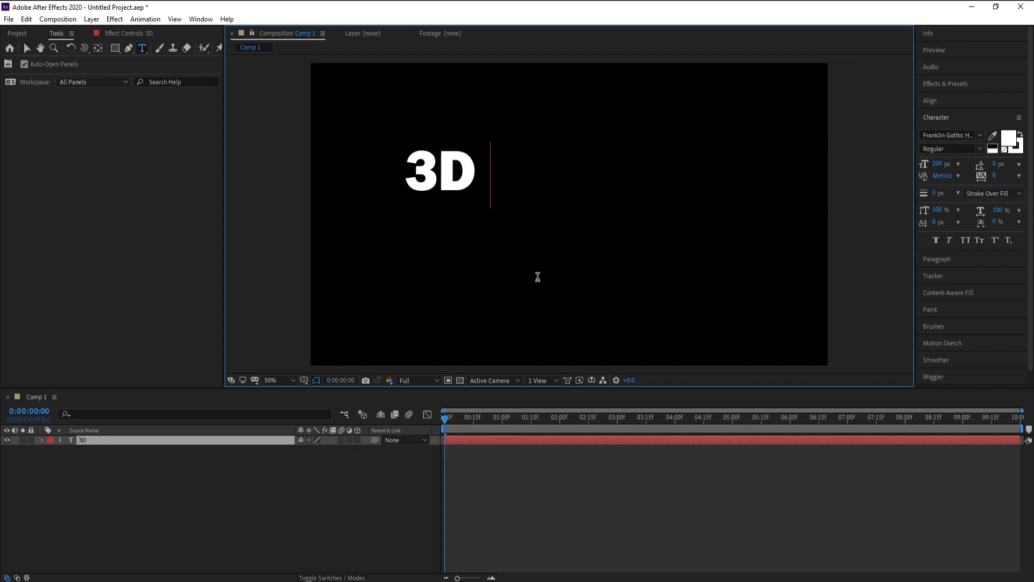
{"action": "type", "text": " TEXT"}
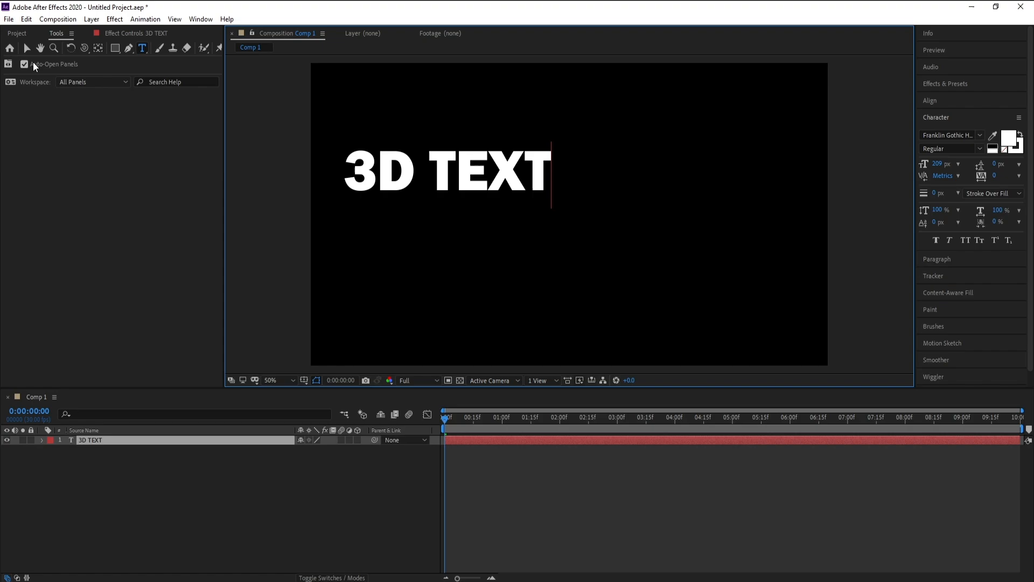
{"action": "left_click", "coordinate": [27, 49]}
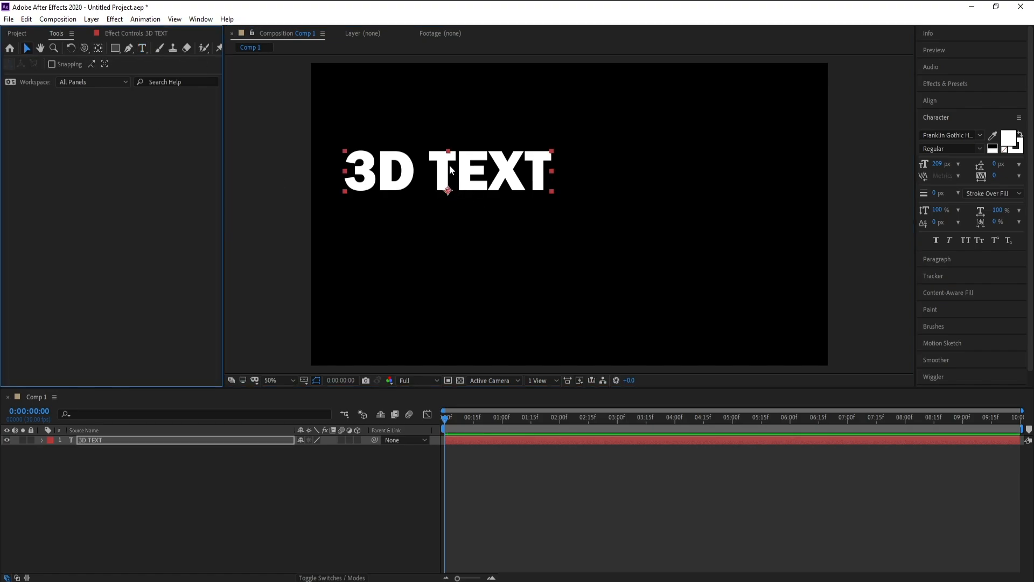
Center the text layer's anchor point within its text and align the layer horizontally and vertically to the composition's center
{"action": "left_click", "coordinate": [99, 50]}
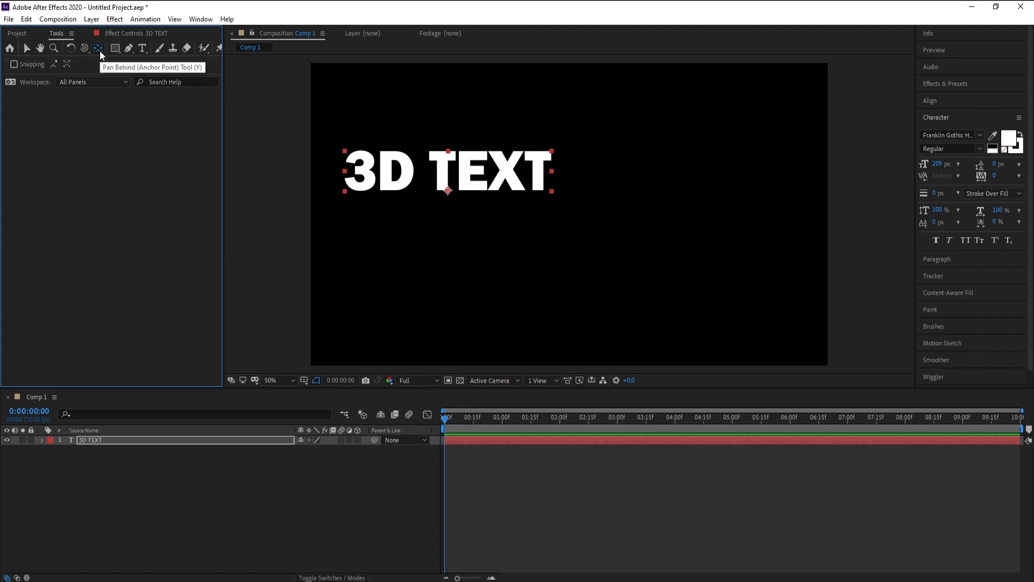
{"action": "key", "text": "ctrl+alt+Home"}
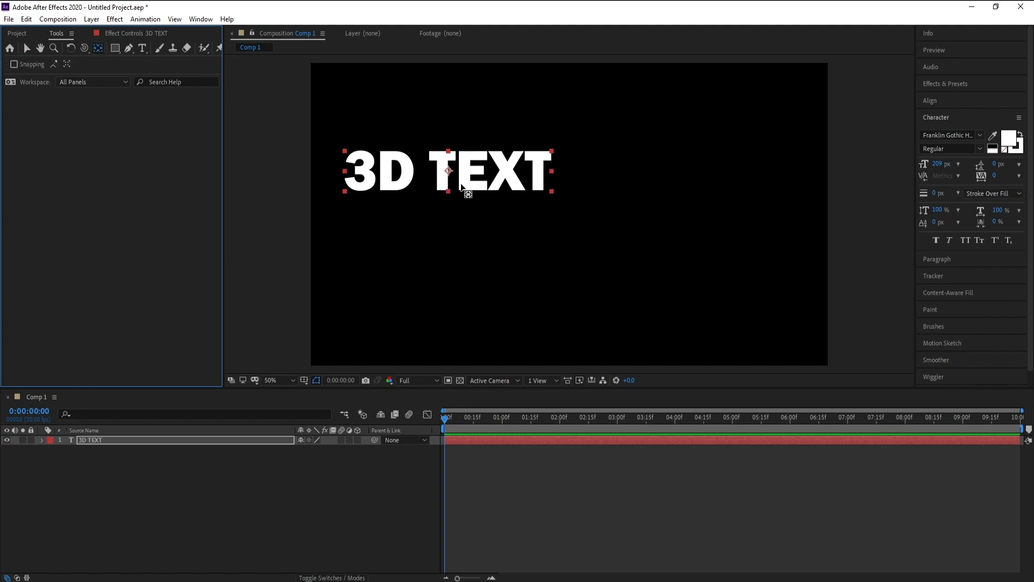
{"action": "left_click", "coordinate": [939, 102]}
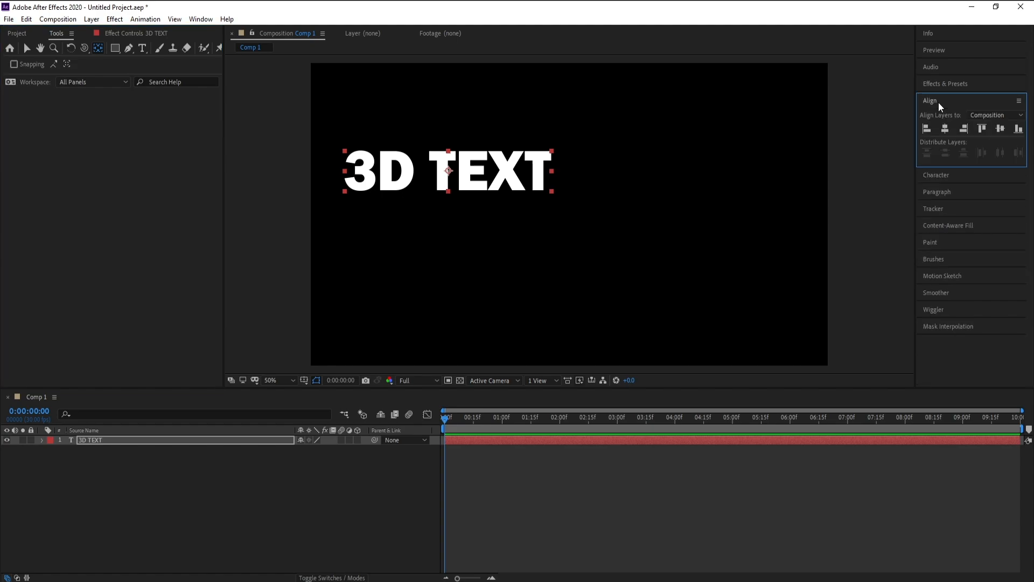
{"action": "left_click", "coordinate": [947, 129]}
{"action": "left_click", "coordinate": [1002, 128]}
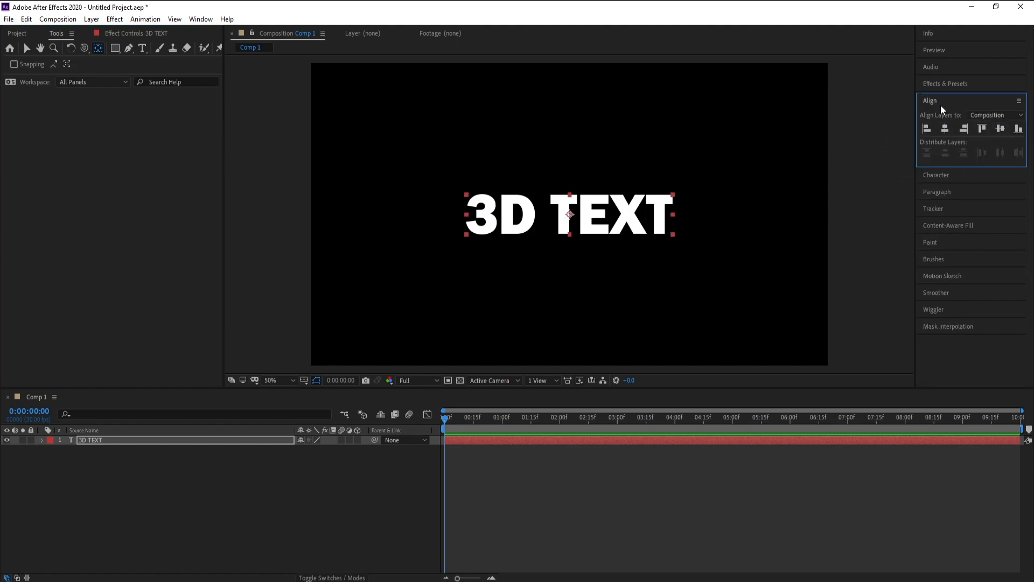
{"action": "left_click", "coordinate": [200, 19]}
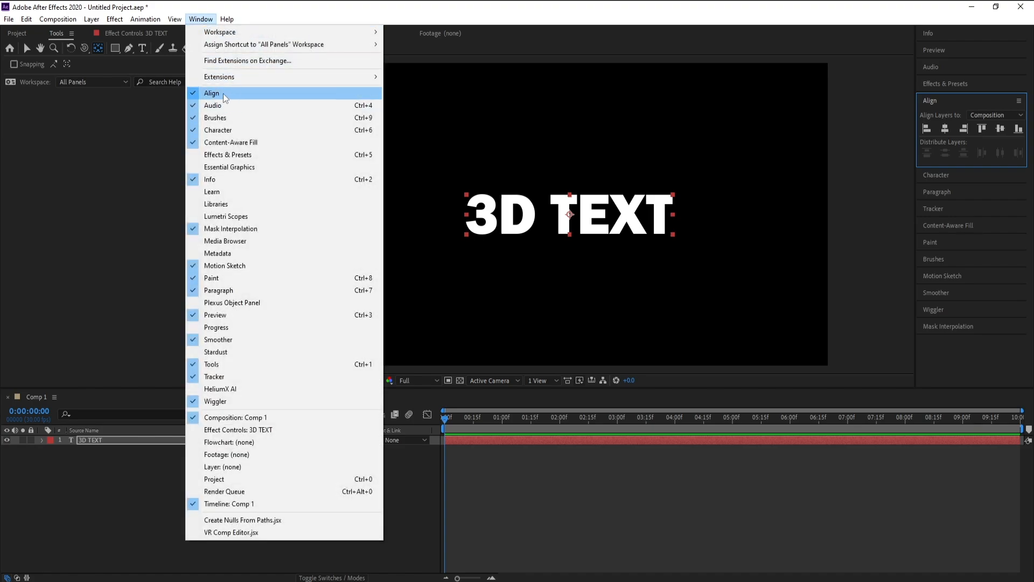
{"action": "left_click", "coordinate": [200, 20]}
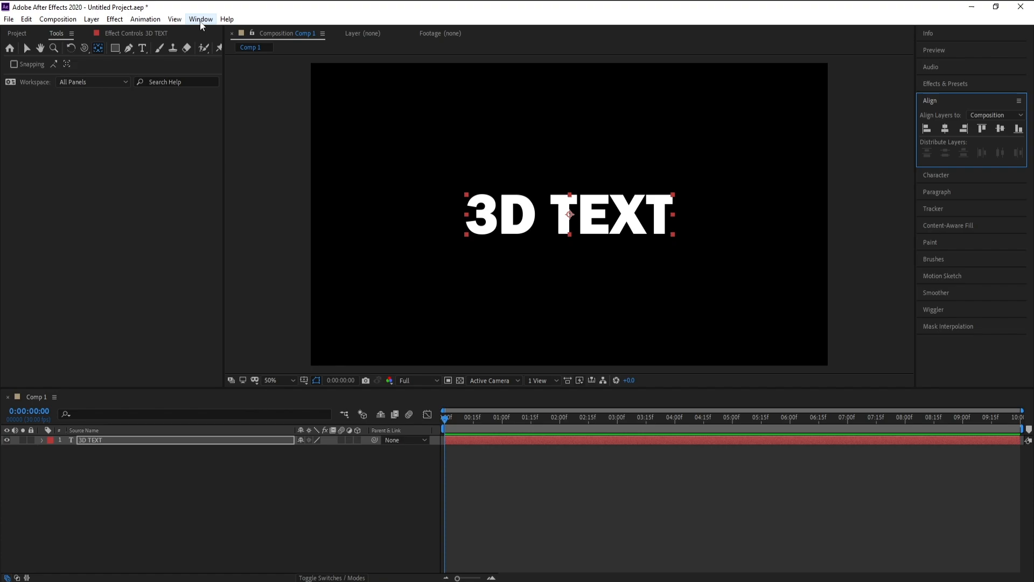
Scale the 3D TEXT layer to 190% and turn it into a 3D layer
{"action": "left_click", "coordinate": [110, 442]}
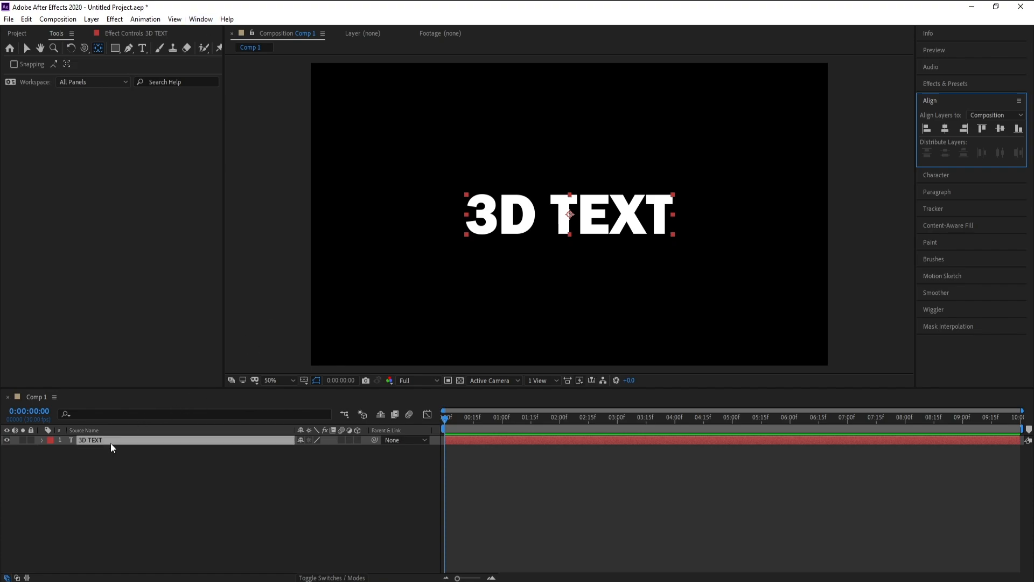
{"action": "key", "text": "s"}
{"action": "left_click_drag", "start_coordinate": [325, 455], "coordinate": [380, 450]}
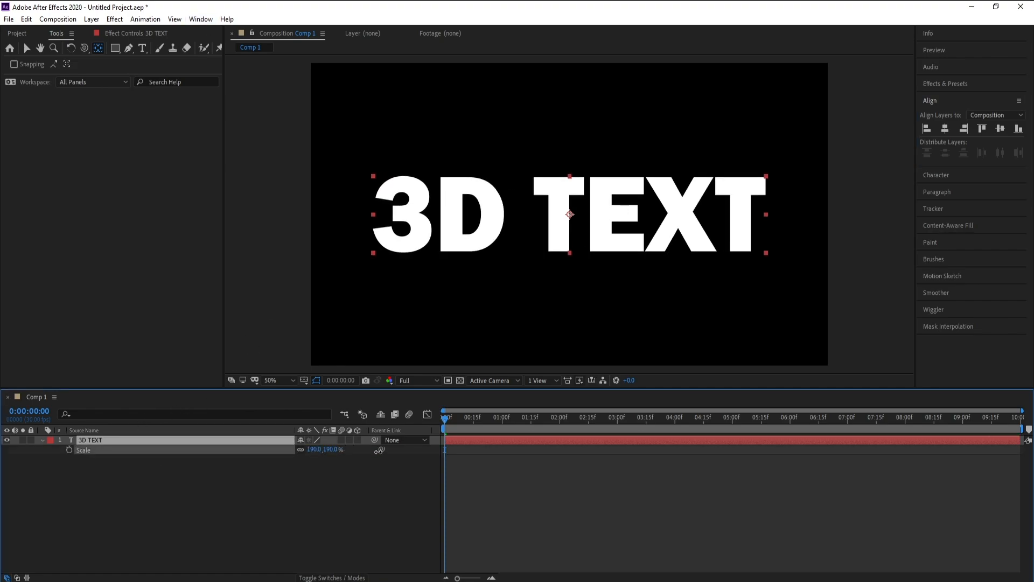
{"action": "left_click", "coordinate": [43, 441]}
{"action": "left_click", "coordinate": [355, 441]}
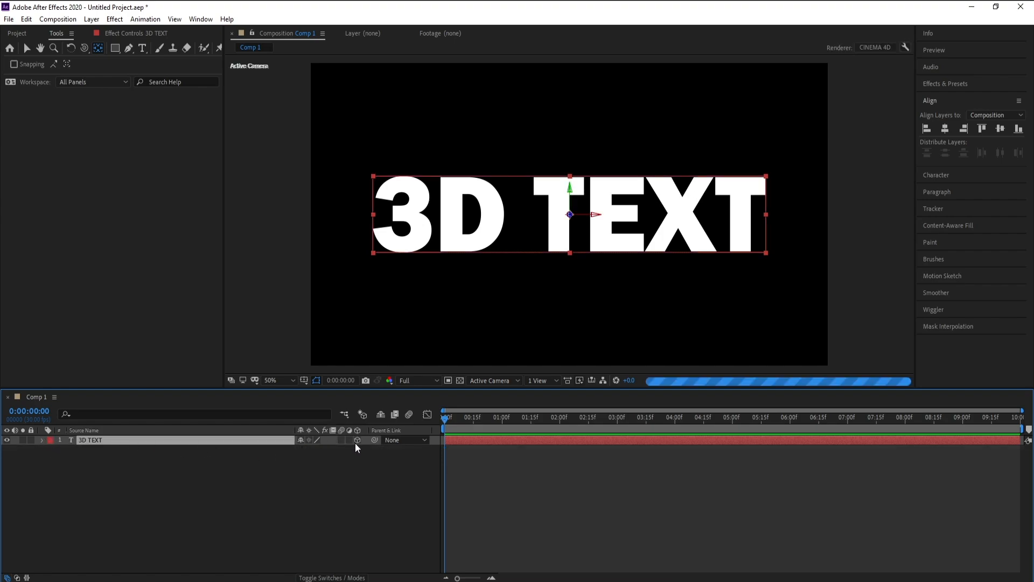
Set the text layer's Extrusion Depth to 100 and its Bevel Style to Convex in the geometry options
{"action": "left_click", "coordinate": [41, 441]}
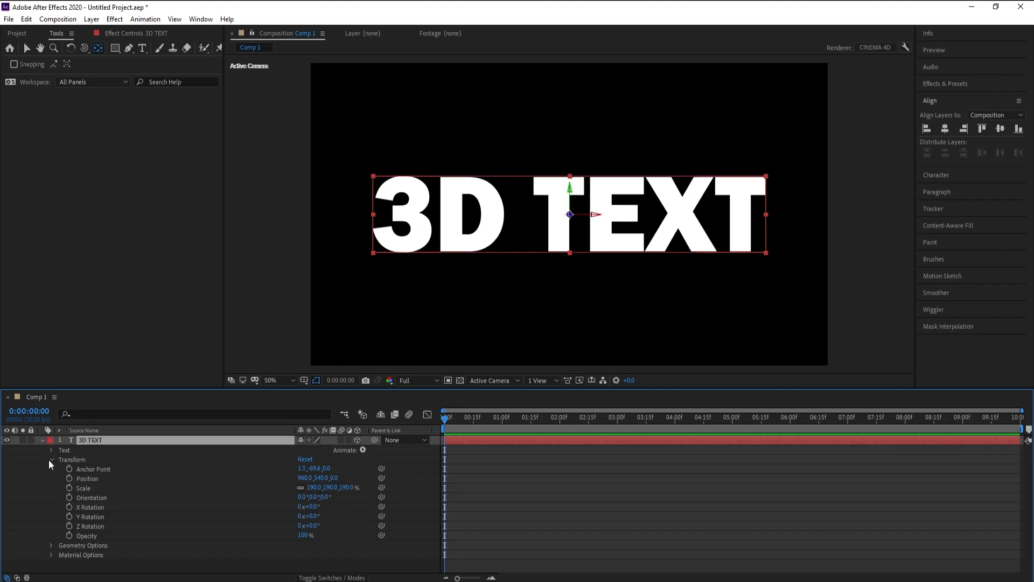
{"action": "left_click", "coordinate": [50, 459]}
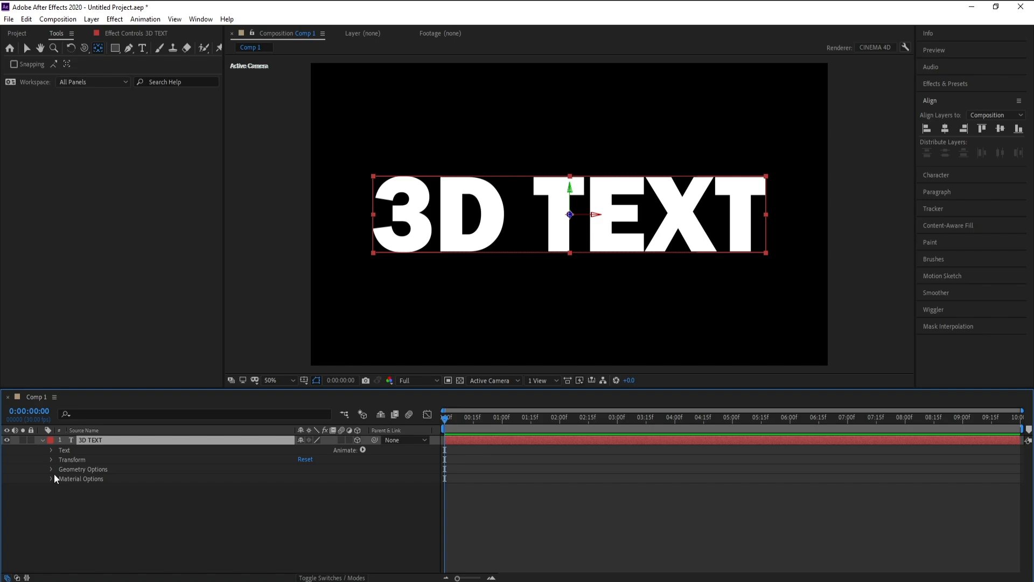
{"action": "left_click", "coordinate": [54, 471]}
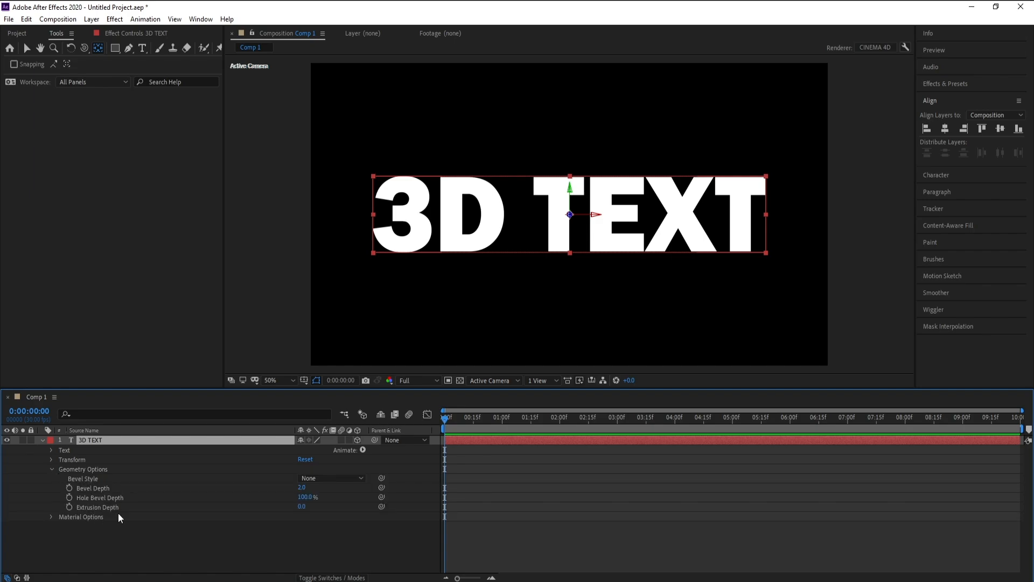
{"action": "left_click", "coordinate": [303, 507]}
{"action": "key", "text": "Return"}
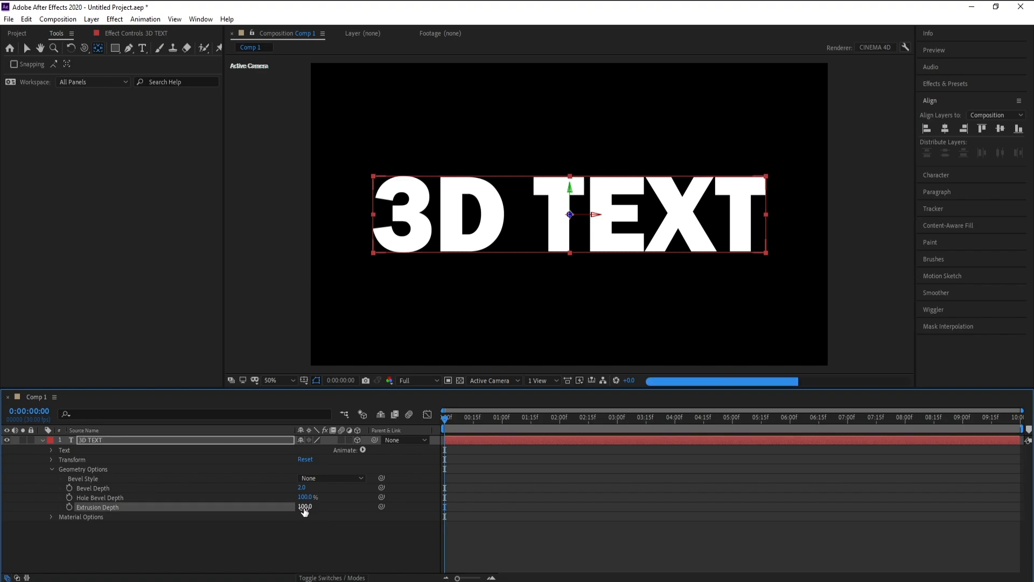
{"action": "left_click", "coordinate": [315, 478]}
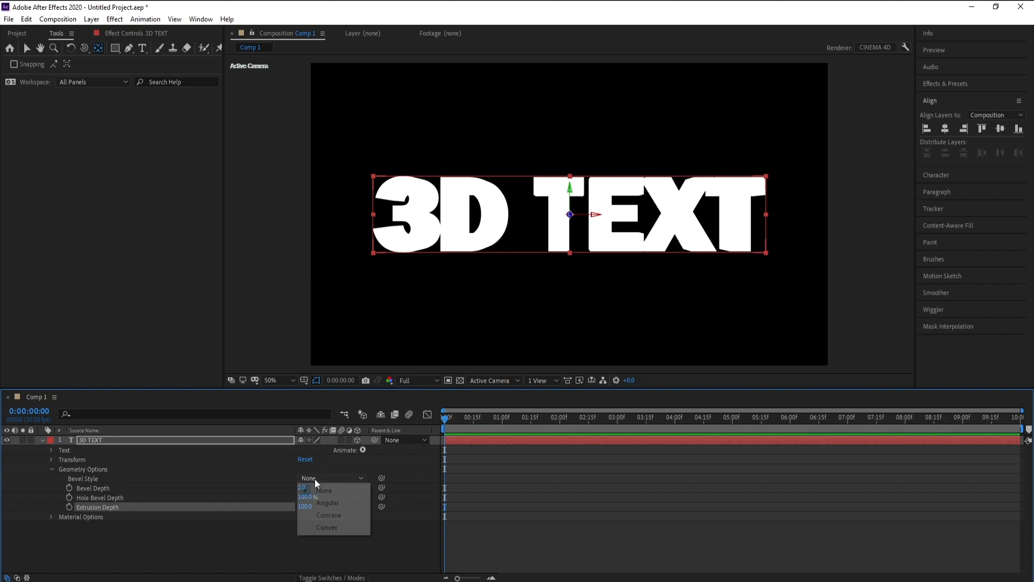
{"action": "left_click", "coordinate": [326, 528]}
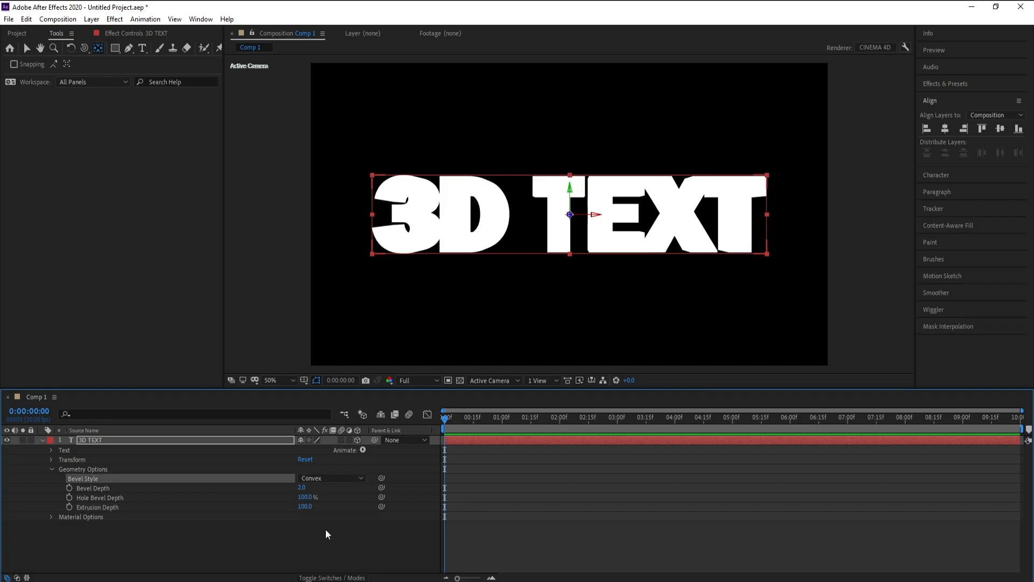
{"action": "left_click", "coordinate": [42, 439]}
Add a new camera layer above the 3D TEXT layer using the offered camera settings
{"action": "left_click", "coordinate": [92, 441]}
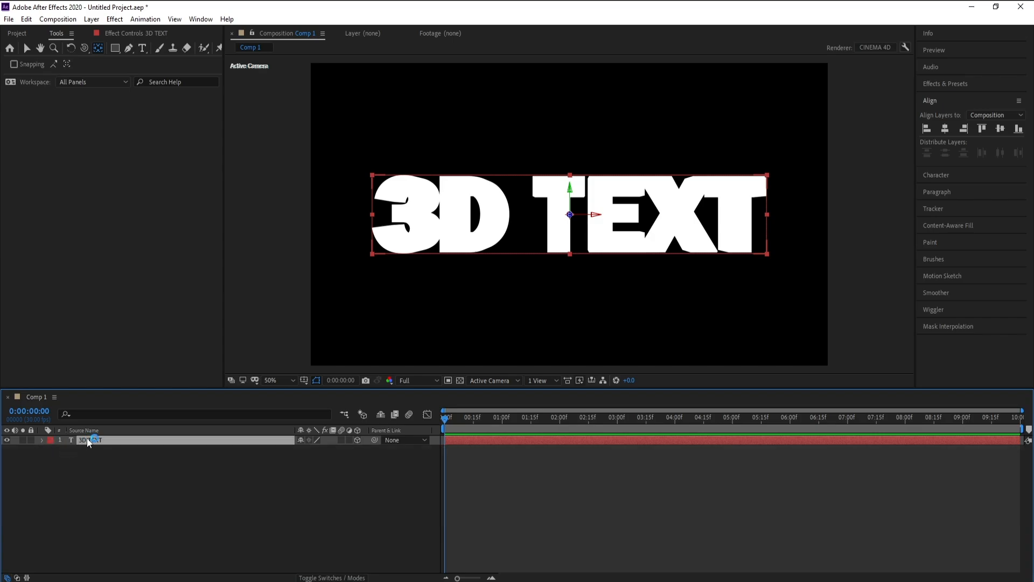
{"action": "left_click", "coordinate": [91, 18]}
{"action": "mouse_move", "coordinate": [105, 34]}
{"action": "left_click", "coordinate": [293, 67]}
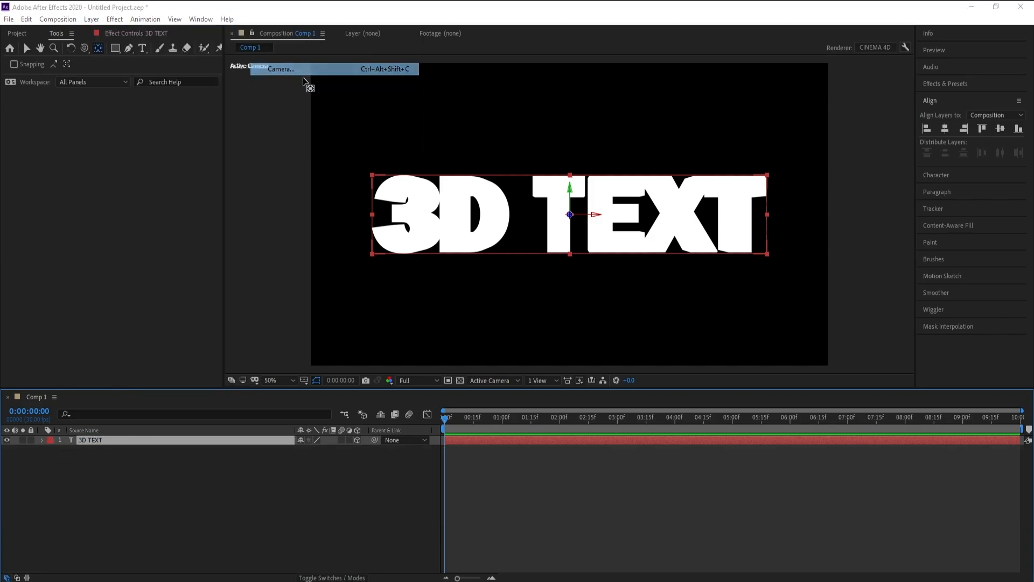
{"action": "left_click", "coordinate": [530, 349]}
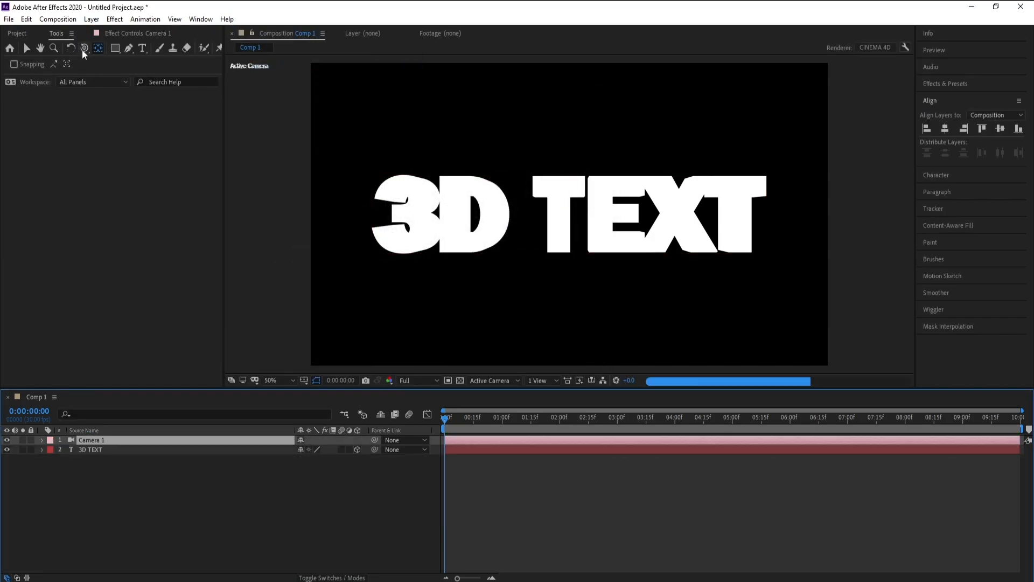
Orbit Camera 1 sideways around the text so that its extruded sides face the view
{"action": "left_click", "coordinate": [84, 49]}
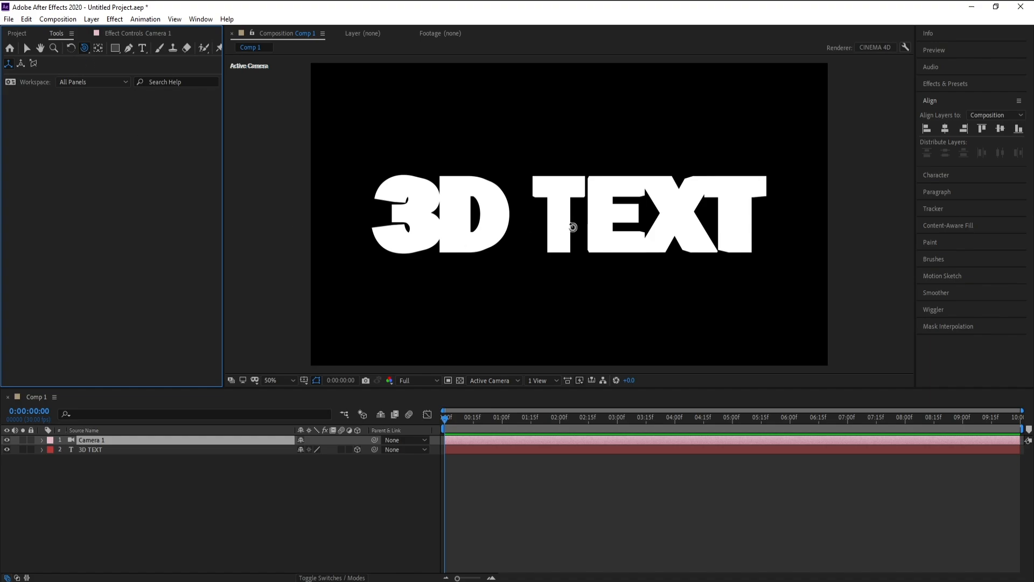
{"action": "left_click", "coordinate": [561, 229]}
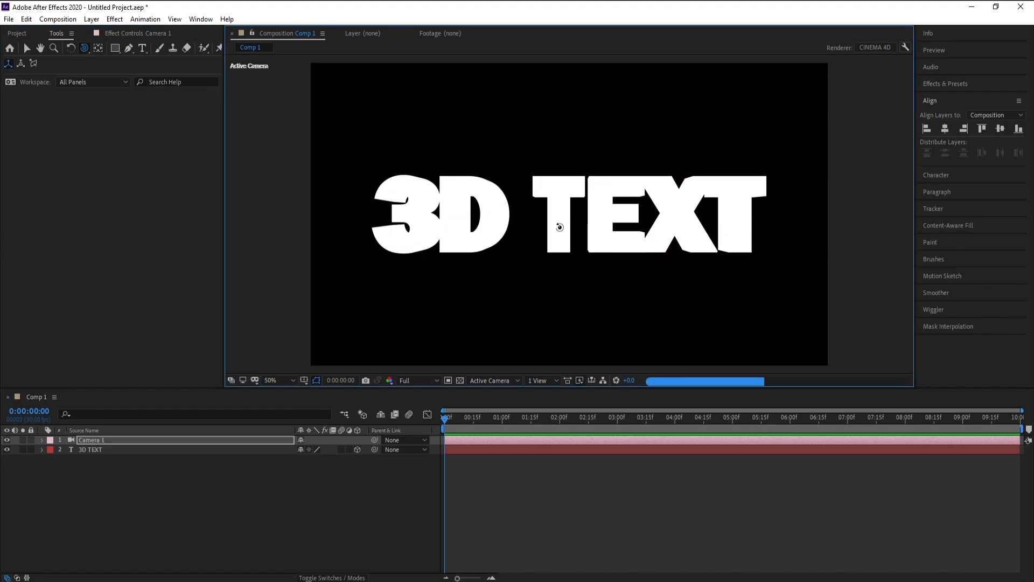
{"action": "left_click_drag", "start_coordinate": [557, 226], "coordinate": [579, 224]}
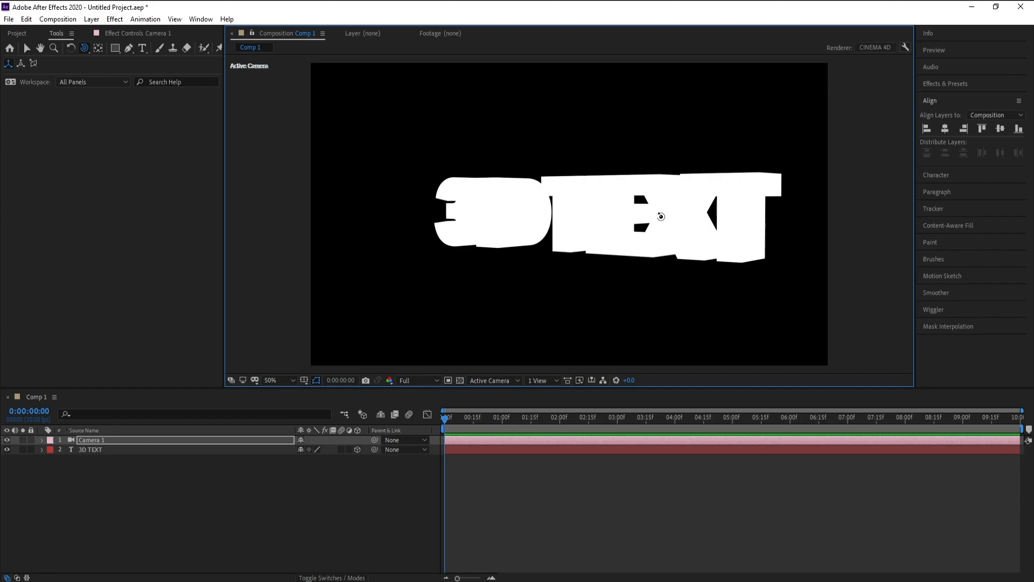
Add a Parallel light layer above Camera 1, keeping white color, 150% intensity and cast shadows at 100% darkness
{"action": "left_click", "coordinate": [126, 441]}
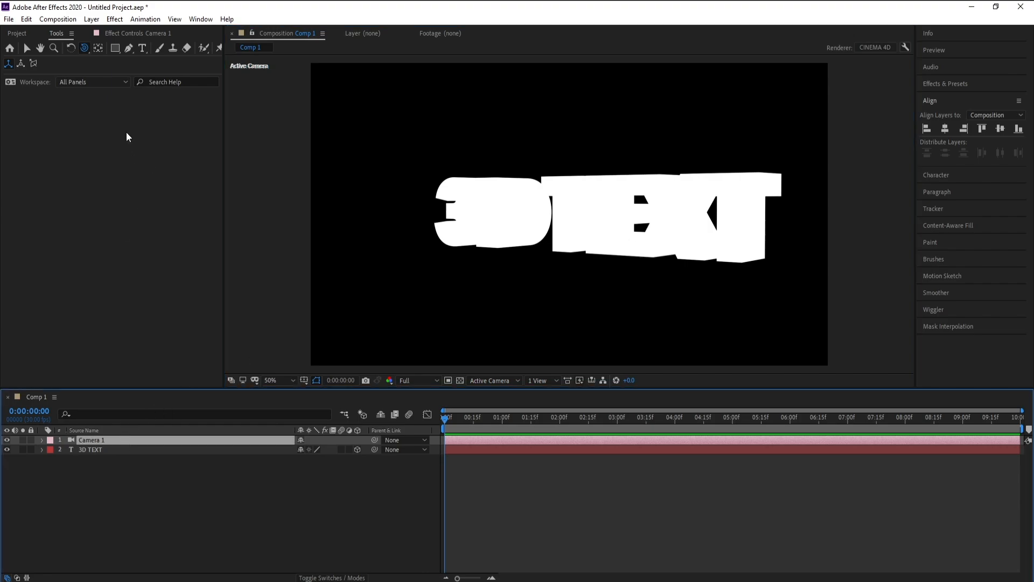
{"action": "left_click", "coordinate": [91, 19]}
{"action": "mouse_move", "coordinate": [106, 36]}
{"action": "left_click", "coordinate": [277, 57]}
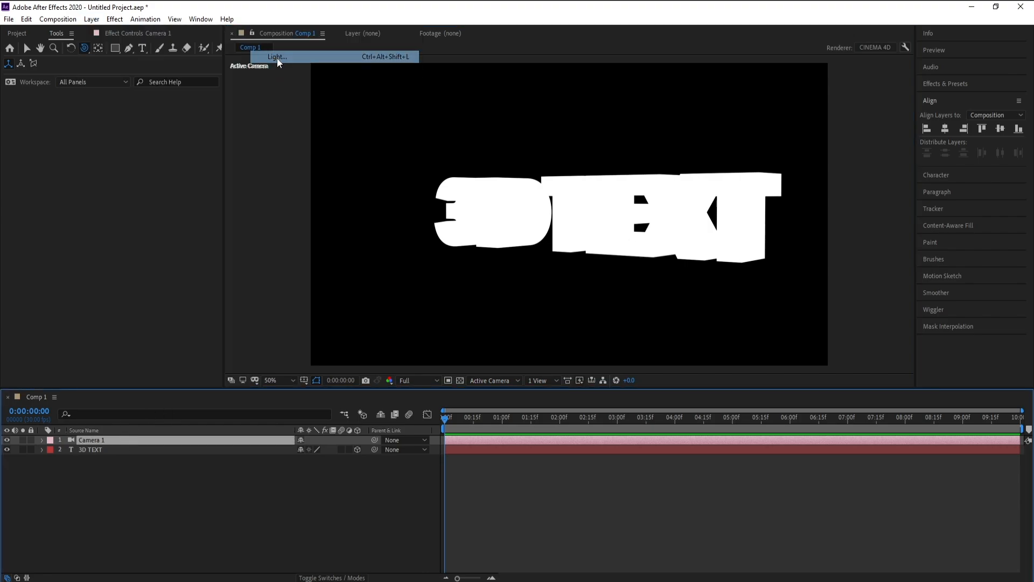
{"action": "left_click_drag", "start_coordinate": [417, 128], "coordinate": [398, 126]}
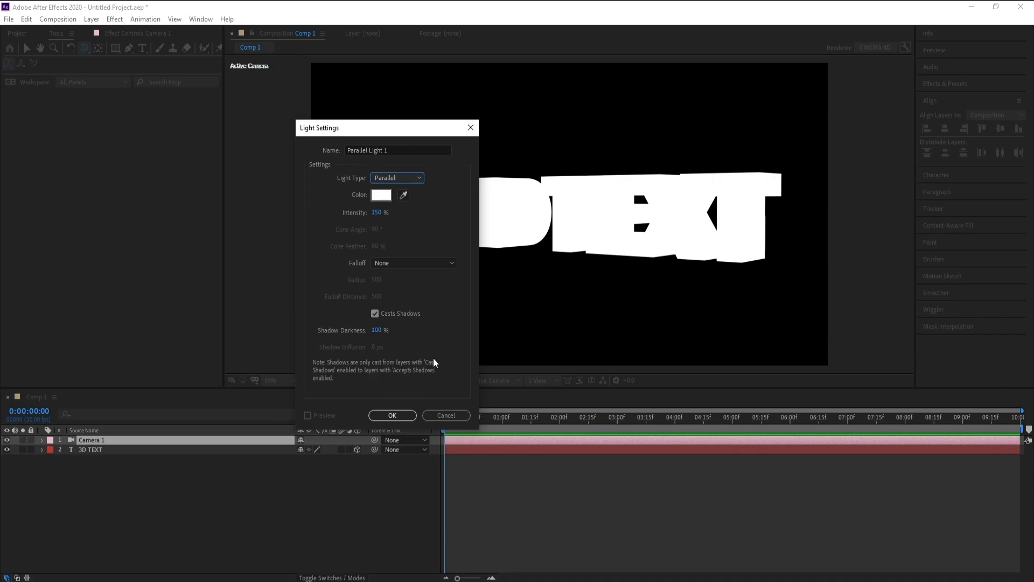
{"action": "left_click", "coordinate": [407, 179]}
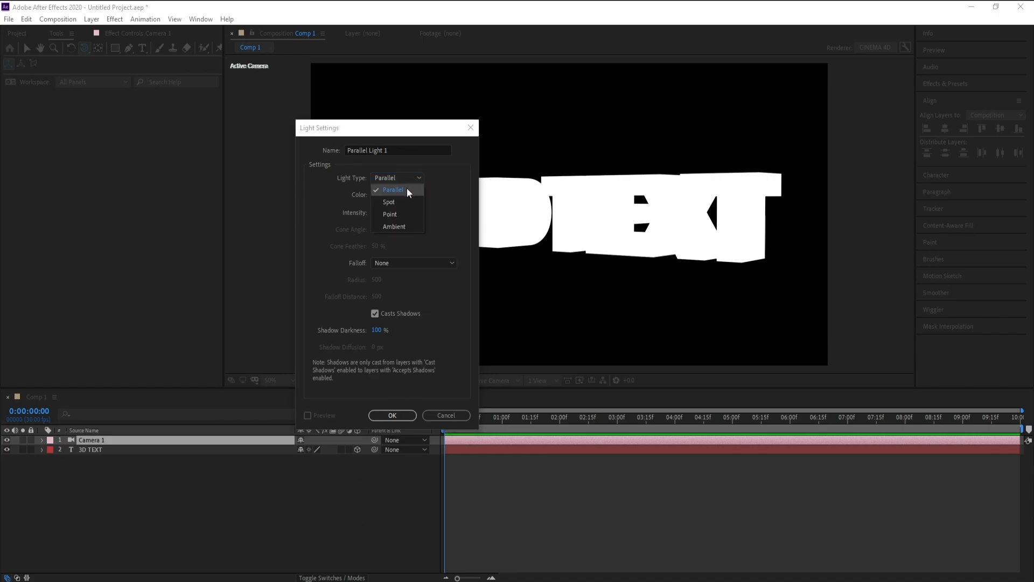
{"action": "left_click", "coordinate": [406, 188]}
{"action": "left_click", "coordinate": [403, 418]}
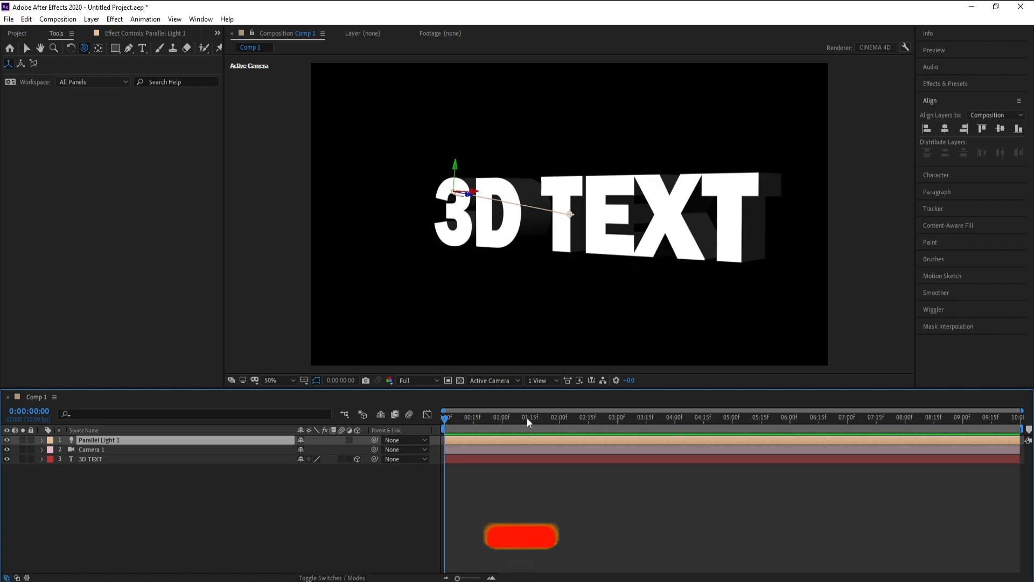
Switch the composition to the Top view and move Parallel Light 1 along X past the right end of the text
{"action": "left_click", "coordinate": [502, 381]}
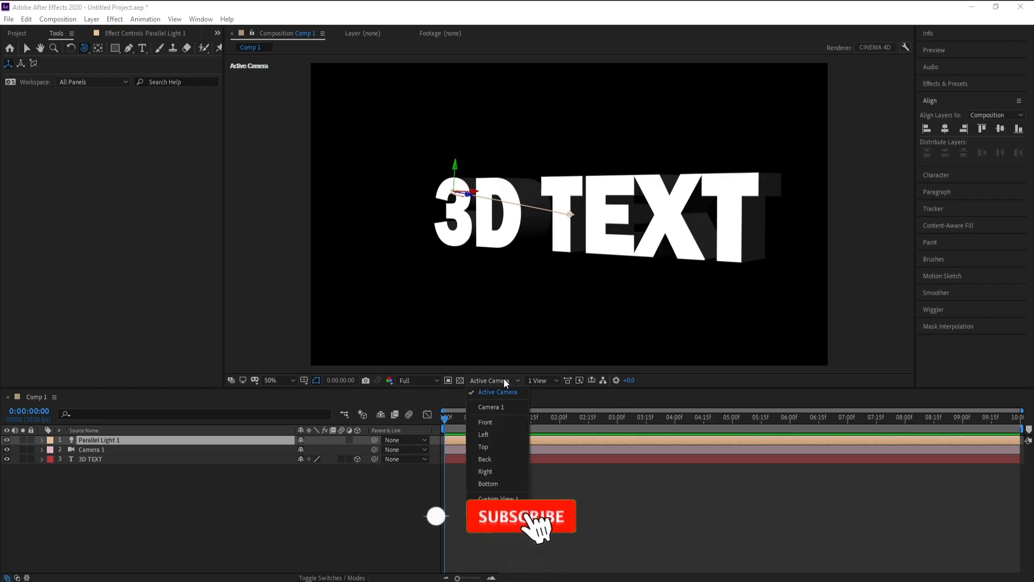
{"action": "left_click", "coordinate": [510, 447]}
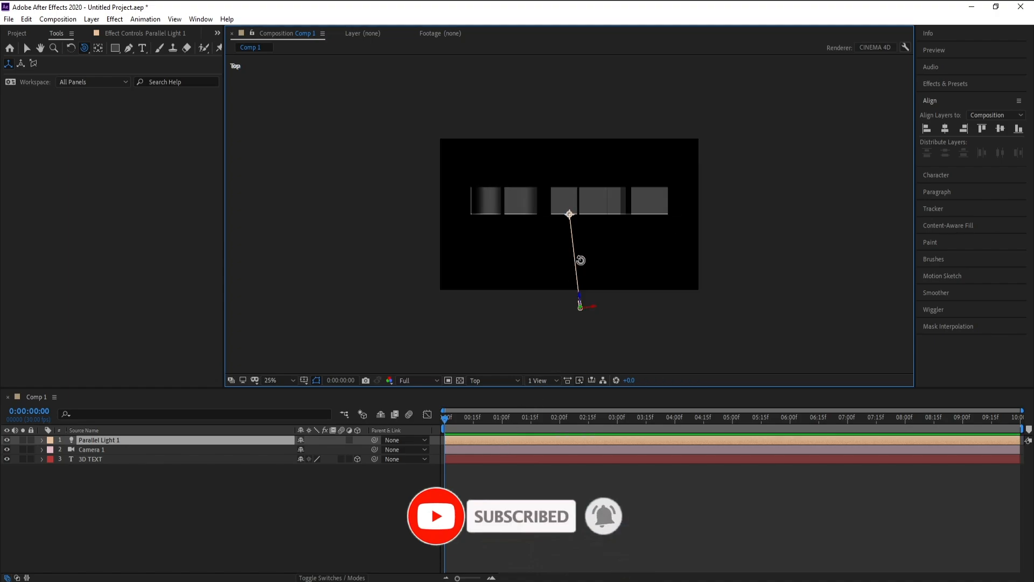
{"action": "left_click", "coordinate": [27, 47]}
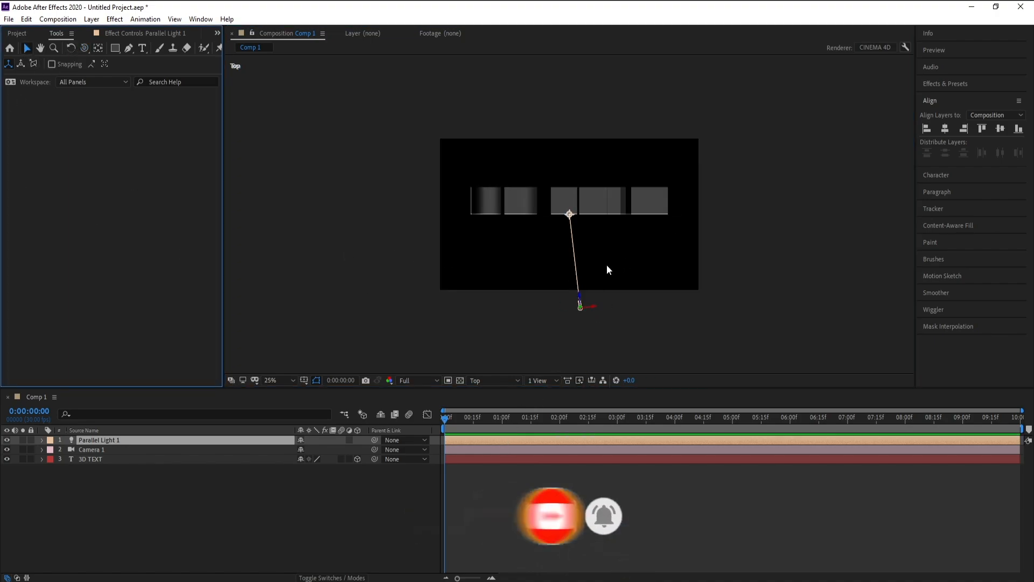
{"action": "left_click_drag", "start_coordinate": [596, 307], "coordinate": [690, 301]}
Duplicate Parallel Light 1 and move the copy along X to the opposite side of the text
{"action": "left_click", "coordinate": [91, 443]}
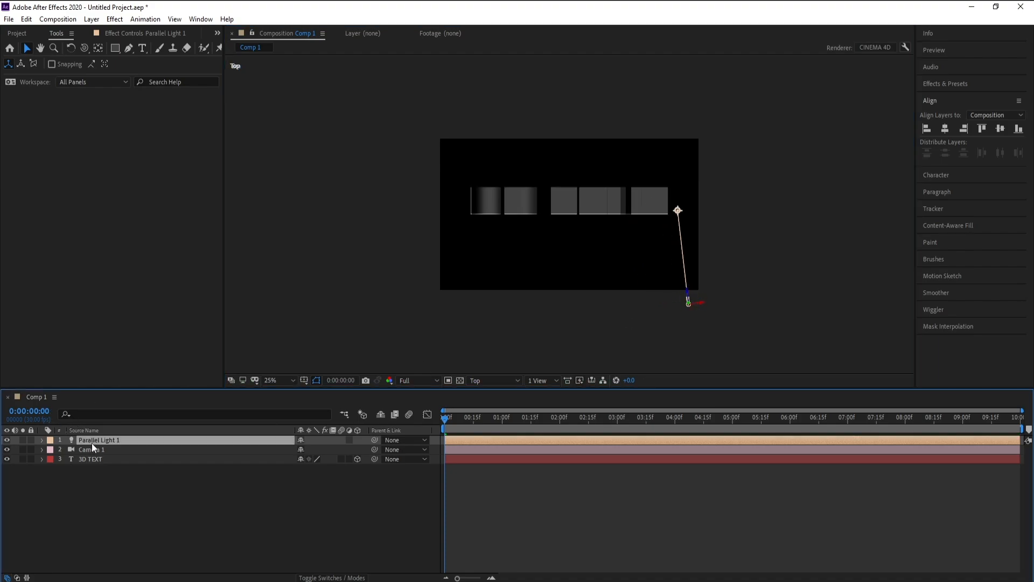
{"action": "key", "text": "ctrl+d"}
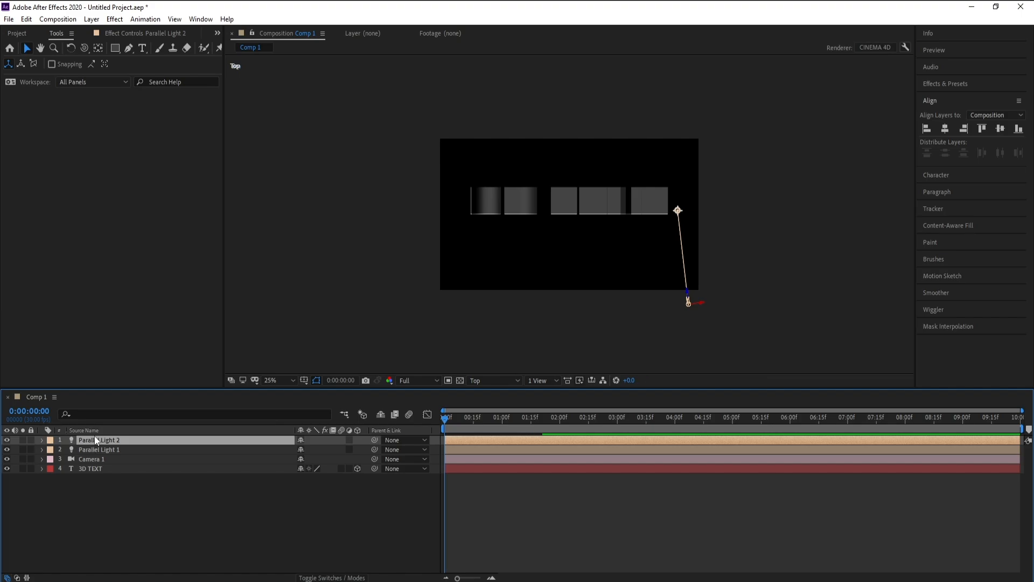
{"action": "left_click_drag", "start_coordinate": [703, 307], "coordinate": [458, 311]}
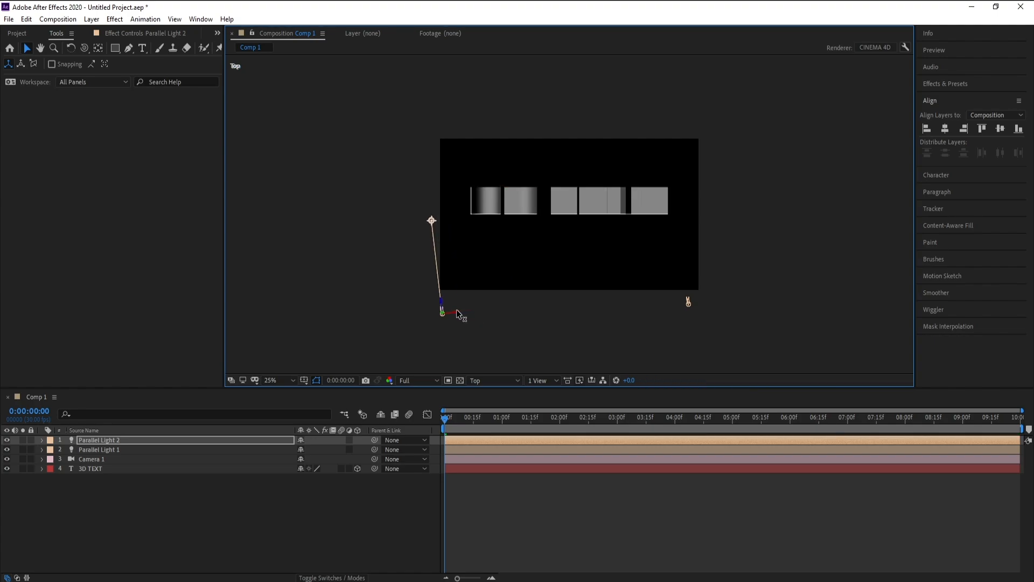
Aim both parallel lights diagonally at the text by moving their points of interest to its center
{"action": "left_click_drag", "start_coordinate": [434, 220], "coordinate": [556, 214]}
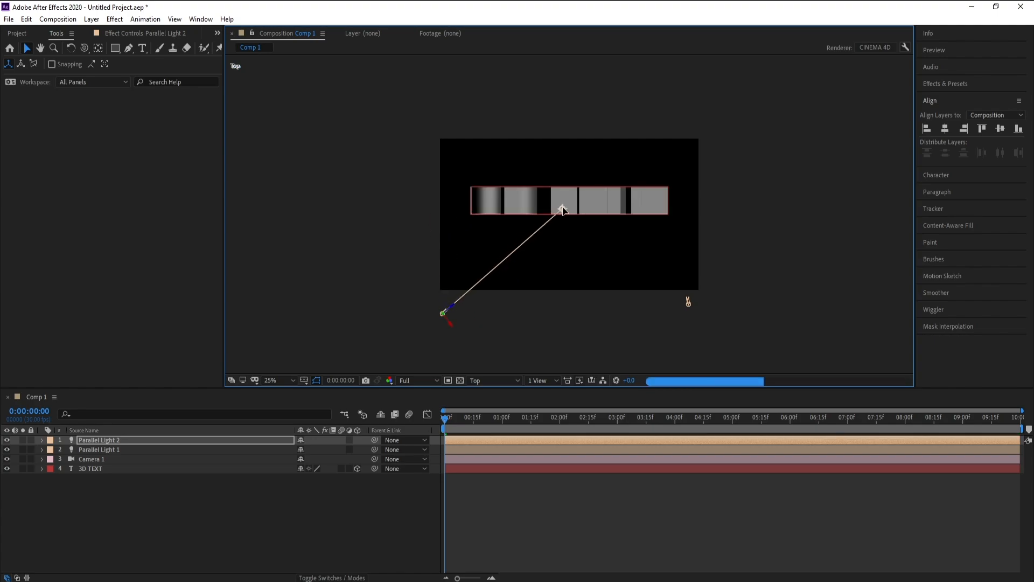
{"action": "left_click", "coordinate": [690, 302]}
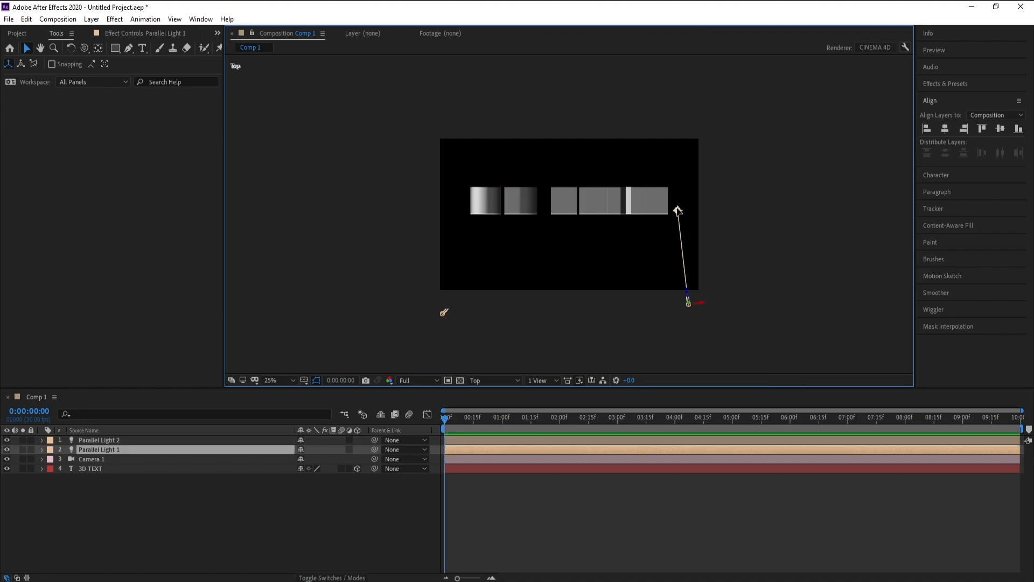
{"action": "left_click_drag", "start_coordinate": [678, 210], "coordinate": [571, 208]}
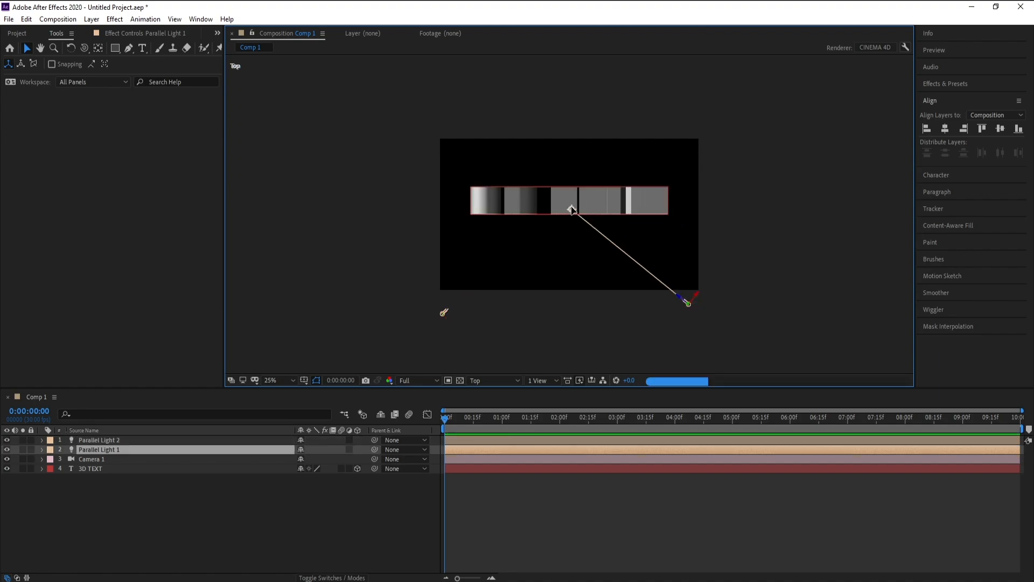
Return the composition to the Active Camera view and set its magnification to Fit
{"action": "left_click", "coordinate": [490, 376]}
{"action": "left_click", "coordinate": [487, 378]}
{"action": "left_click", "coordinate": [488, 379]}
{"action": "left_click", "coordinate": [491, 398]}
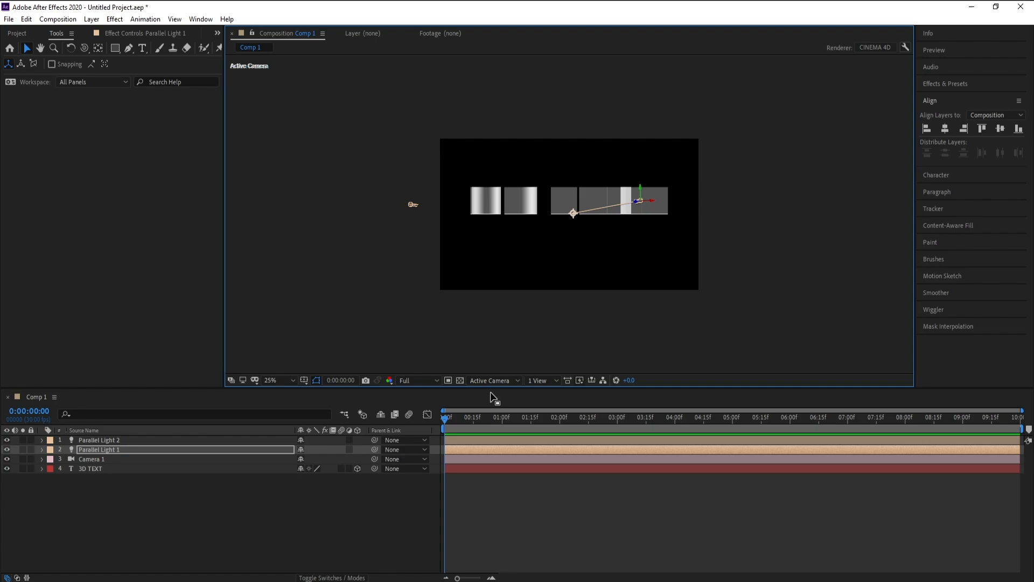
{"action": "left_click", "coordinate": [293, 380]}
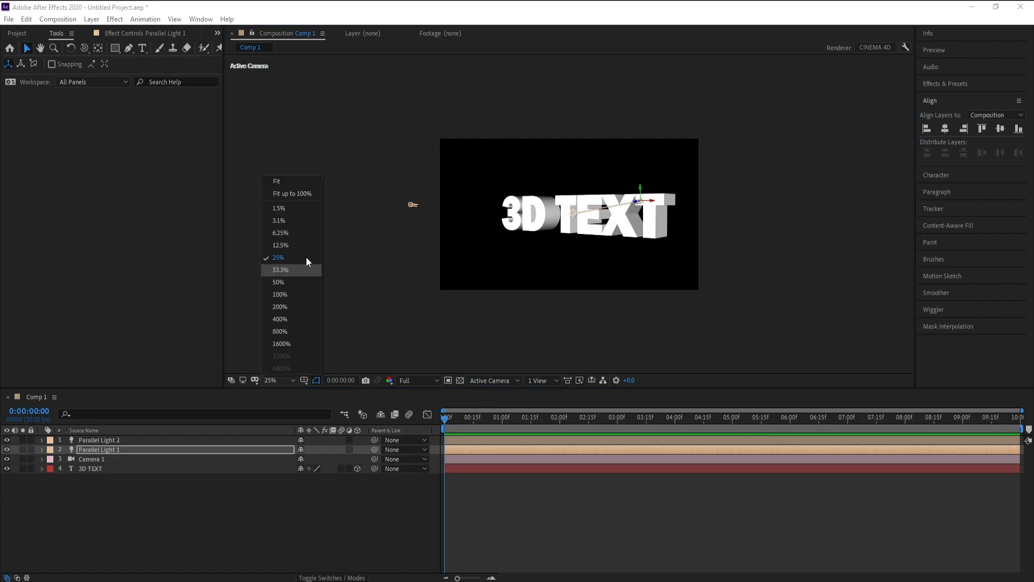
{"action": "left_click", "coordinate": [299, 184]}
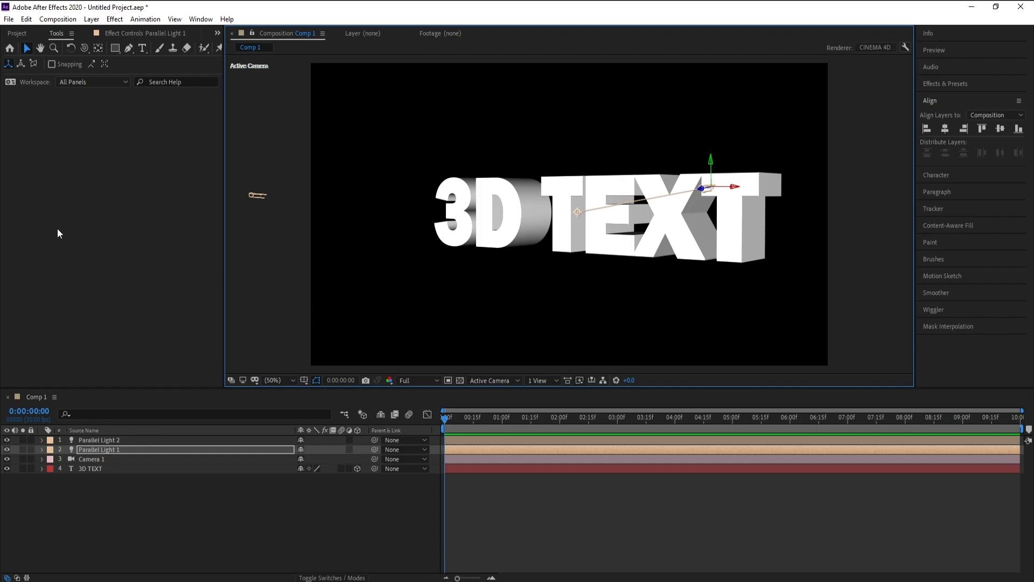
Import the blue abstract background image Leonardo_Phoenix_10_A_highresolution_textured_abstract_backgro_0 and create a new composition from it
{"action": "left_click", "coordinate": [9, 18]}
{"action": "mouse_move", "coordinate": [146, 180]}
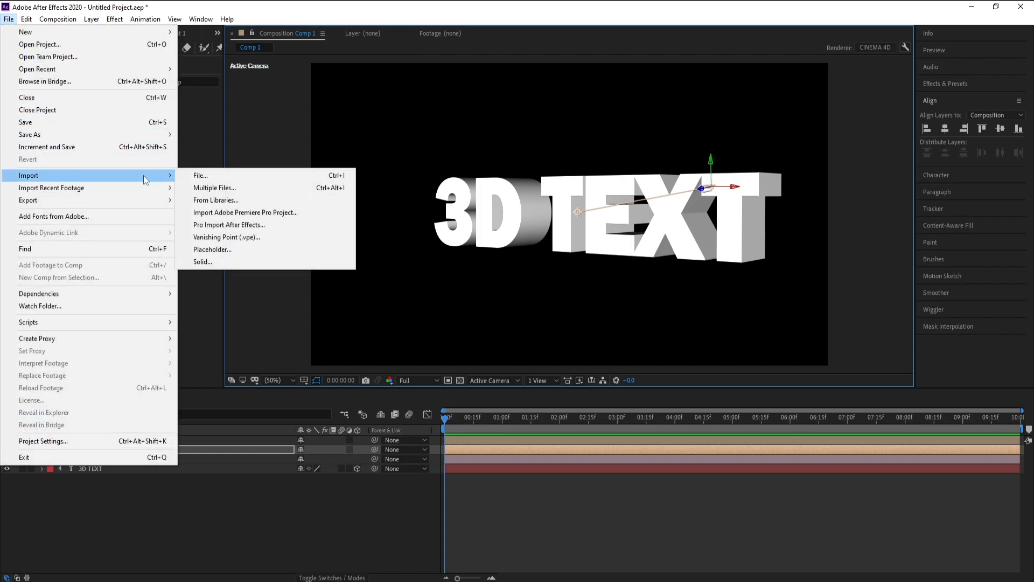
{"action": "left_click", "coordinate": [187, 174]}
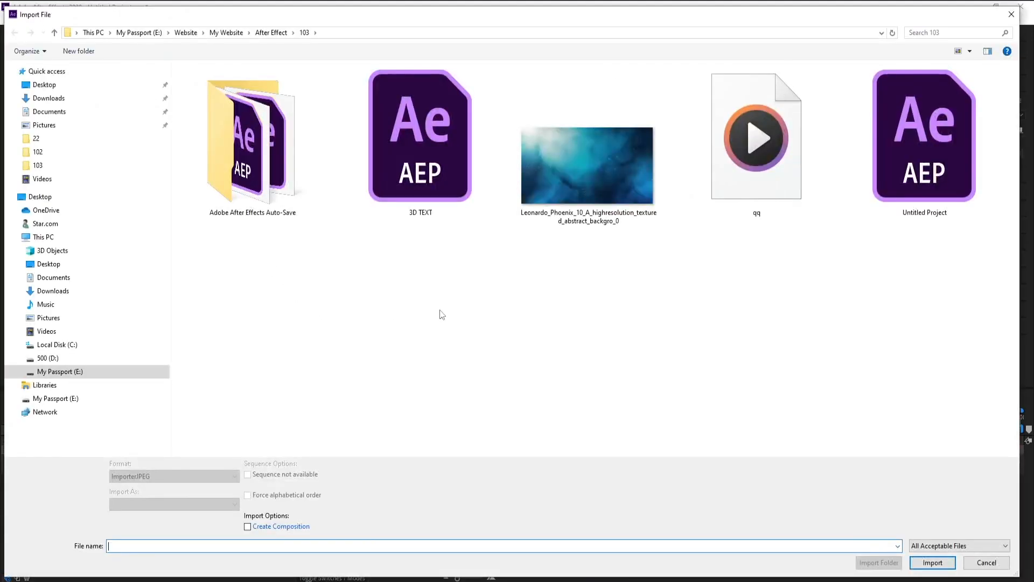
{"action": "double_click", "coordinate": [542, 176]}
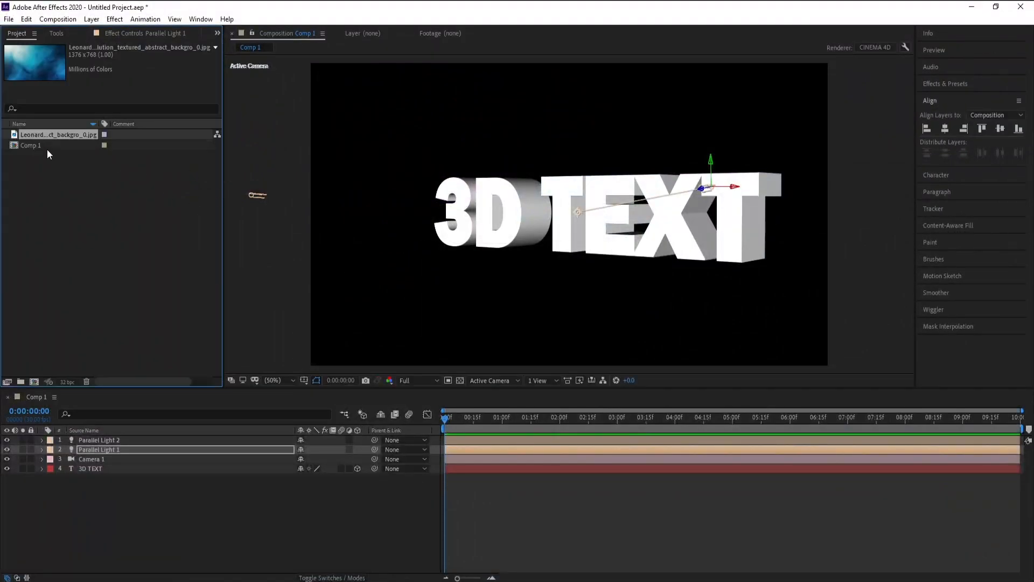
{"action": "left_click_drag", "start_coordinate": [46, 135], "coordinate": [34, 383]}
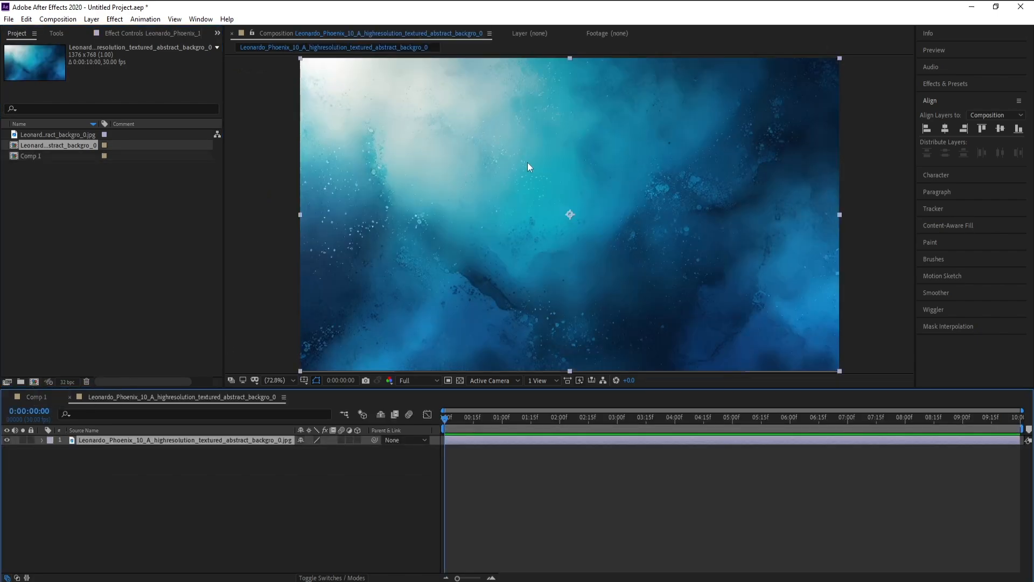
Place the background image composition into Comp 1 as the layer beneath 3D TEXT
{"action": "left_click", "coordinate": [31, 401]}
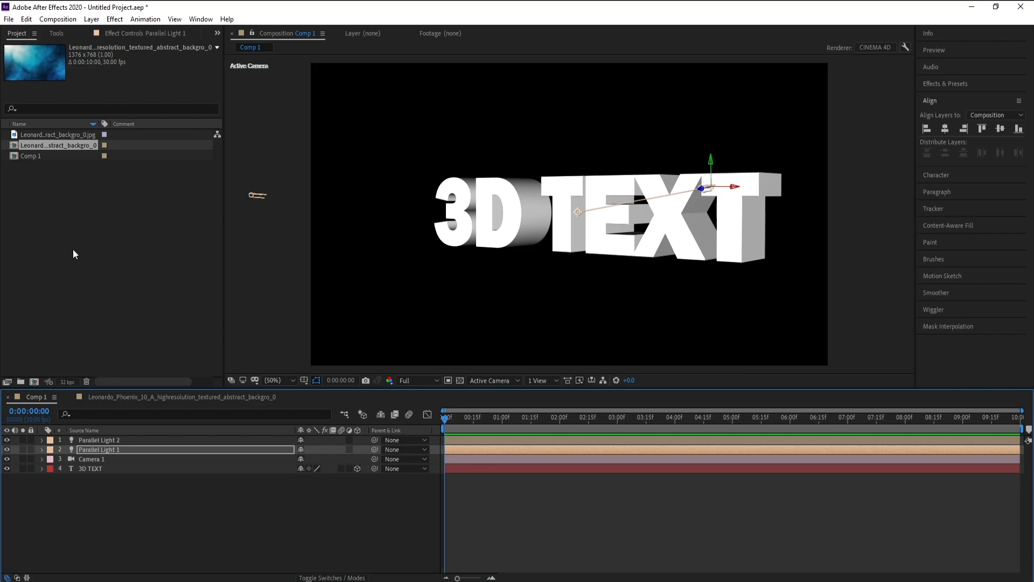
{"action": "left_click_drag", "start_coordinate": [39, 145], "coordinate": [105, 487]}
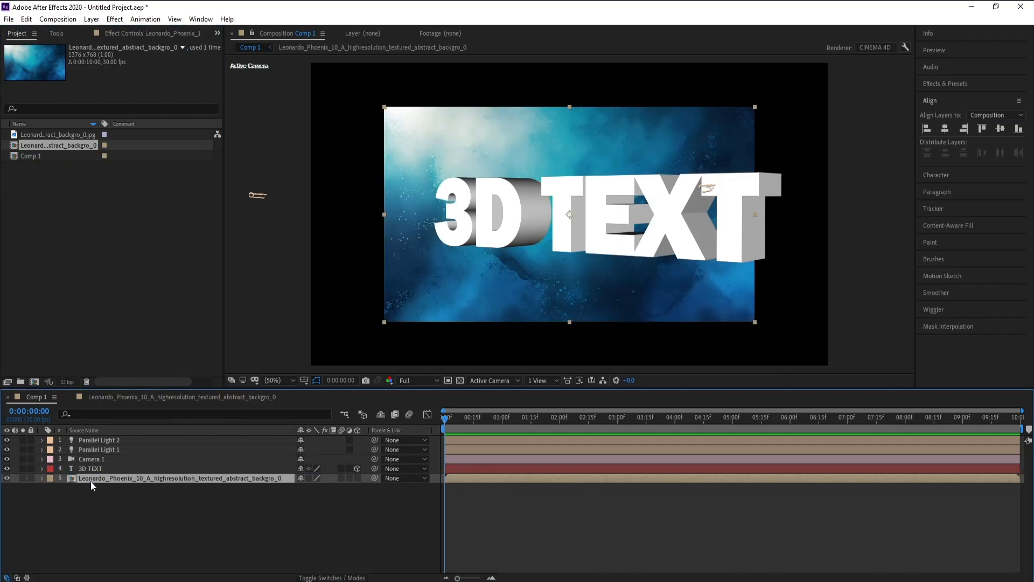
{"action": "double_click", "coordinate": [91, 480]}
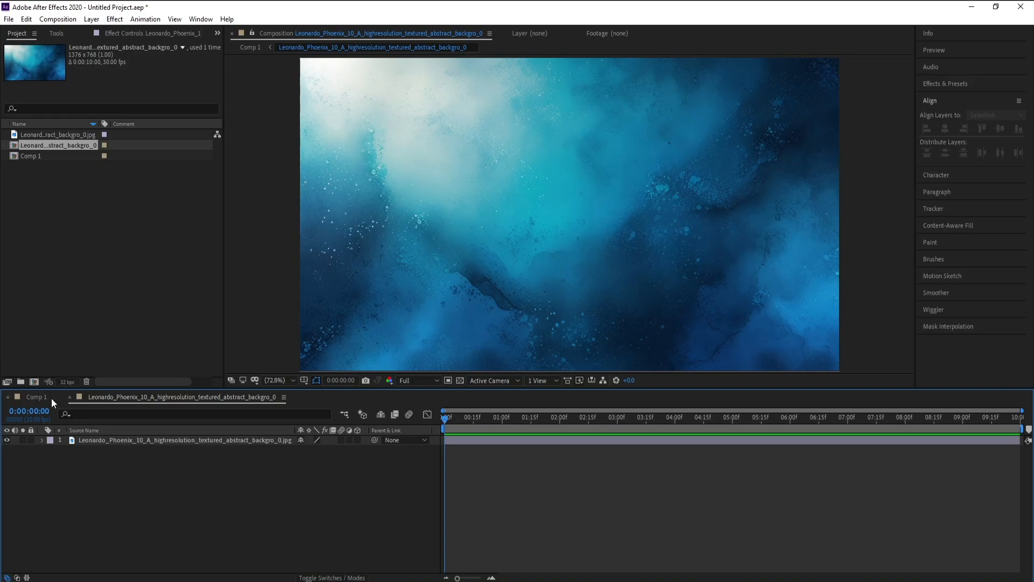
{"action": "left_click", "coordinate": [50, 398]}
Scale the background layer in Comp 1 to 123% and turn it into an environment layer
{"action": "key", "text": "s"}
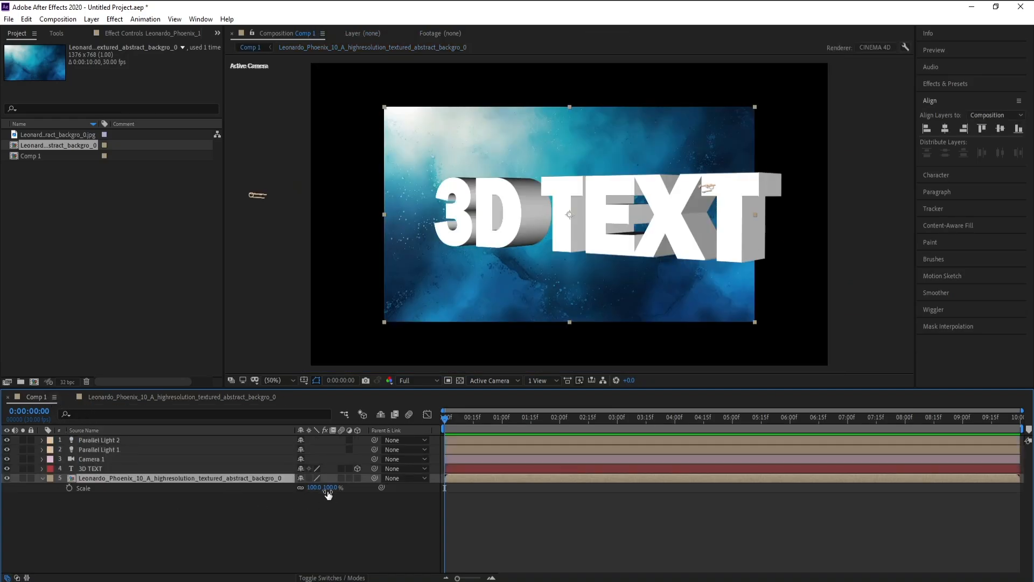
{"action": "left_click_drag", "start_coordinate": [329, 488], "coordinate": [343, 488]}
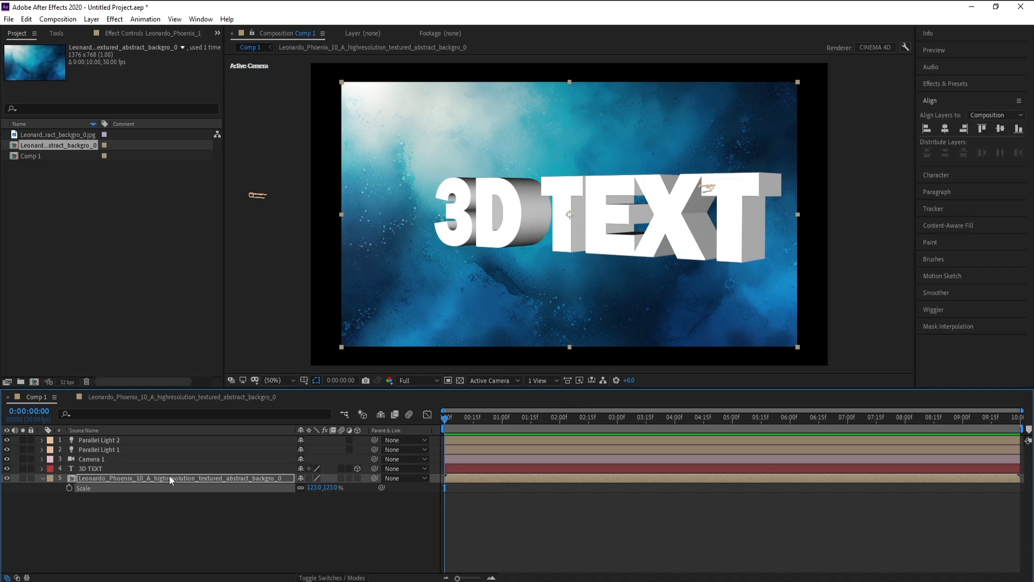
{"action": "left_click", "coordinate": [39, 479]}
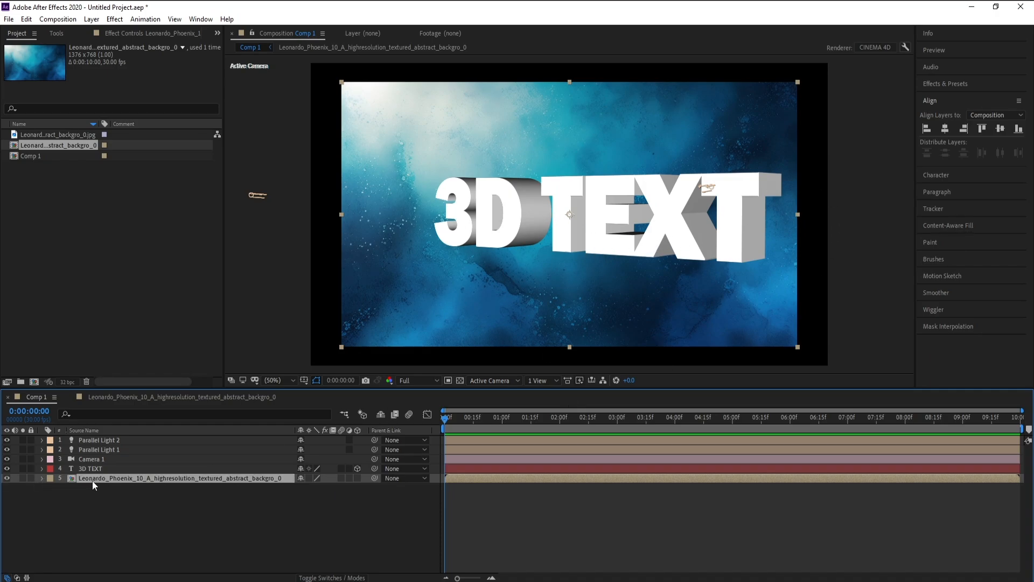
{"action": "right_click", "coordinate": [92, 481]}
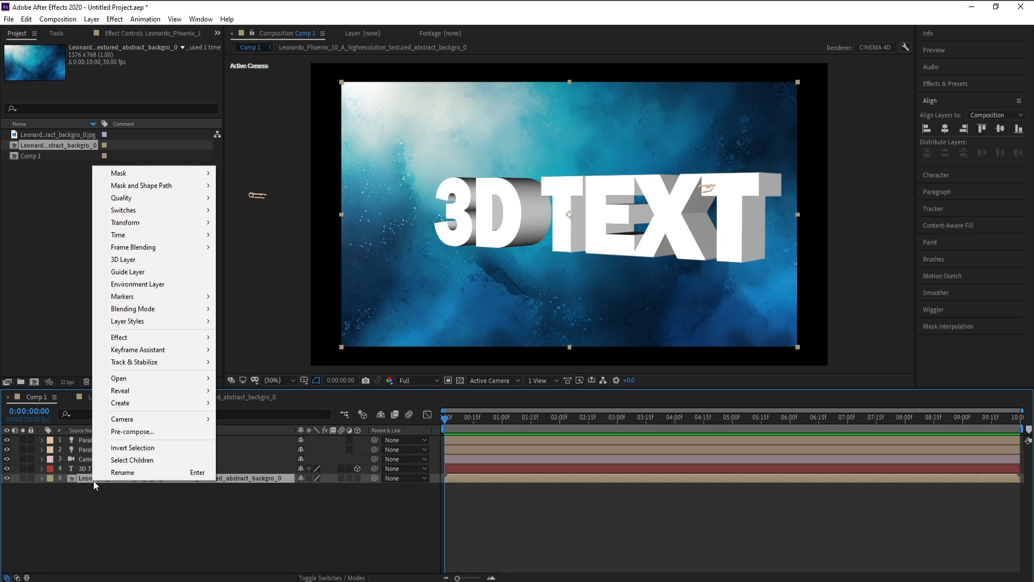
{"action": "left_click", "coordinate": [177, 285]}
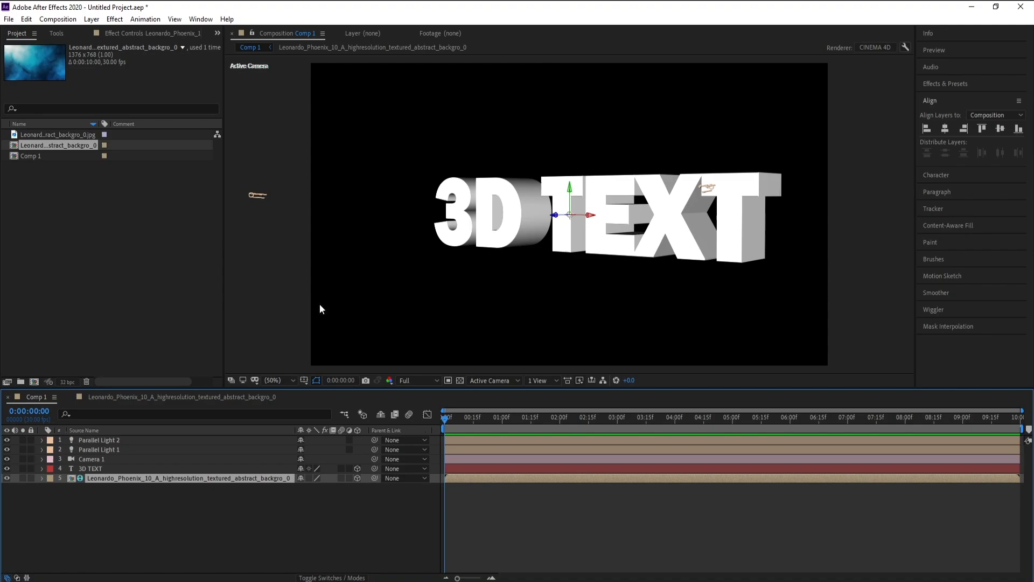
Set the 3D TEXT layer's Reflection Intensity to 100% and Specular Shininess to 52% in its material options
{"action": "left_click", "coordinate": [91, 468]}
{"action": "left_click", "coordinate": [42, 469]}
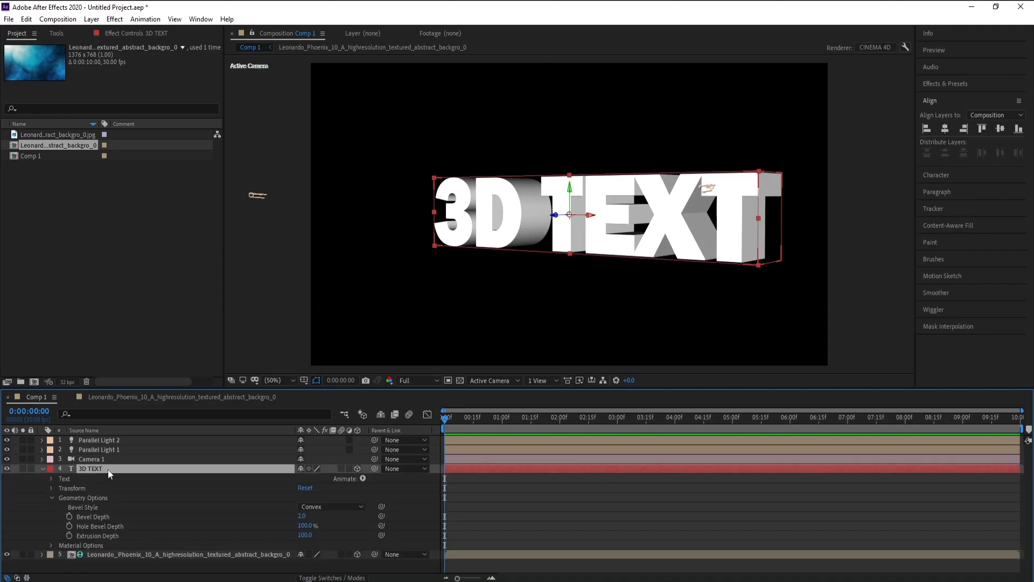
{"action": "left_click", "coordinate": [52, 498]}
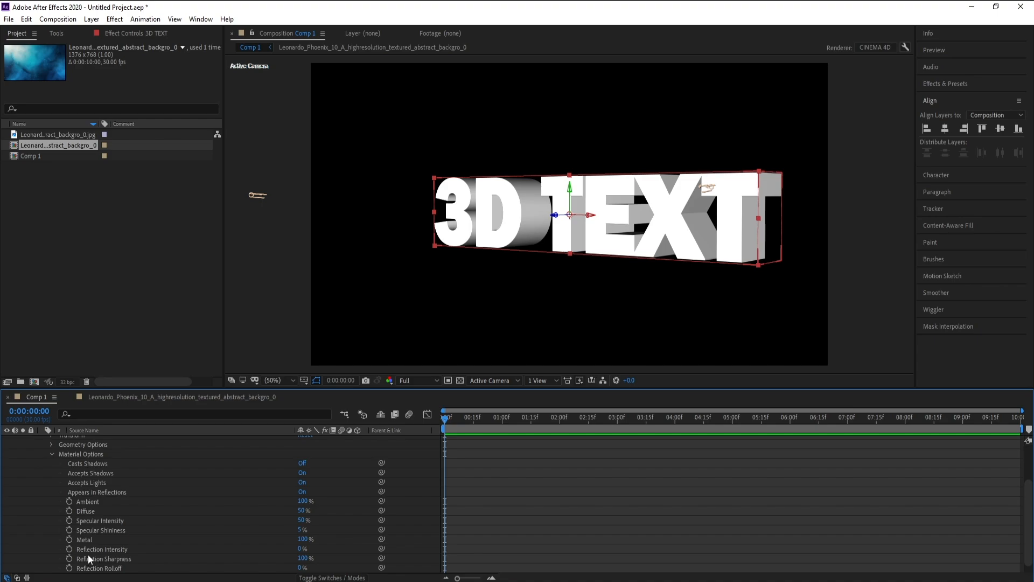
{"action": "left_click", "coordinate": [301, 550]}
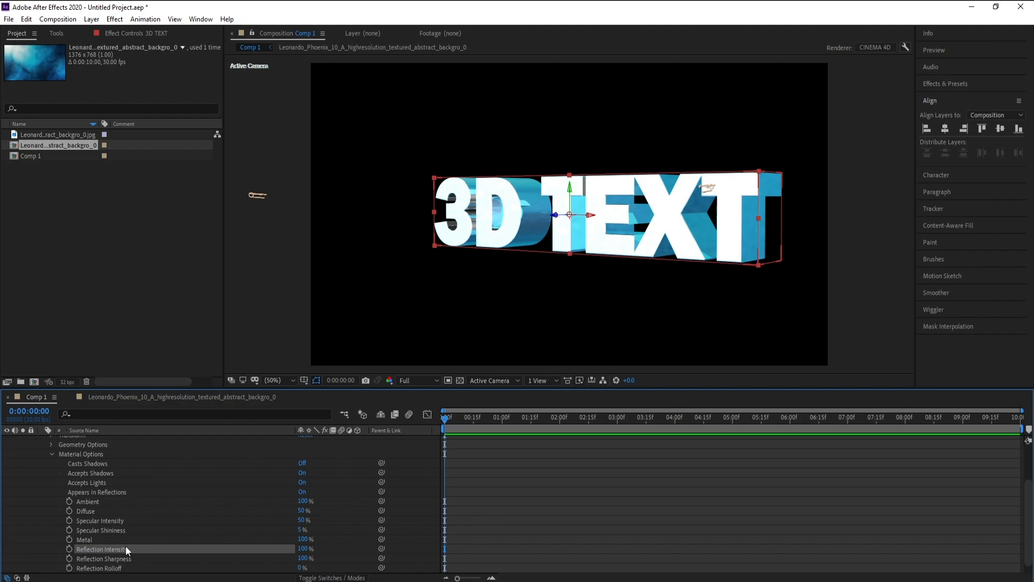
{"action": "left_click_drag", "start_coordinate": [300, 532], "coordinate": [327, 532]}
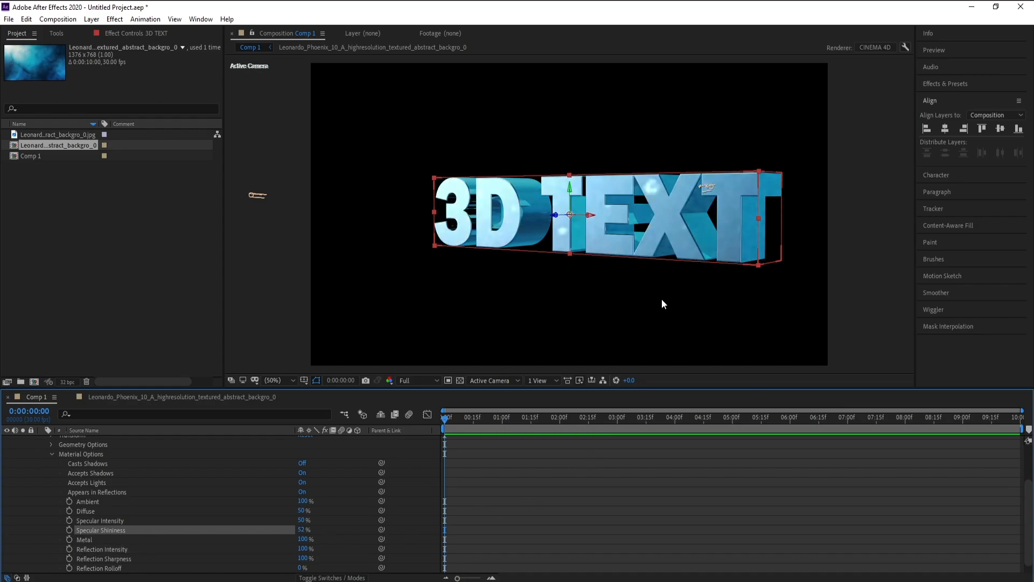
{"action": "left_click", "coordinate": [50, 454]}
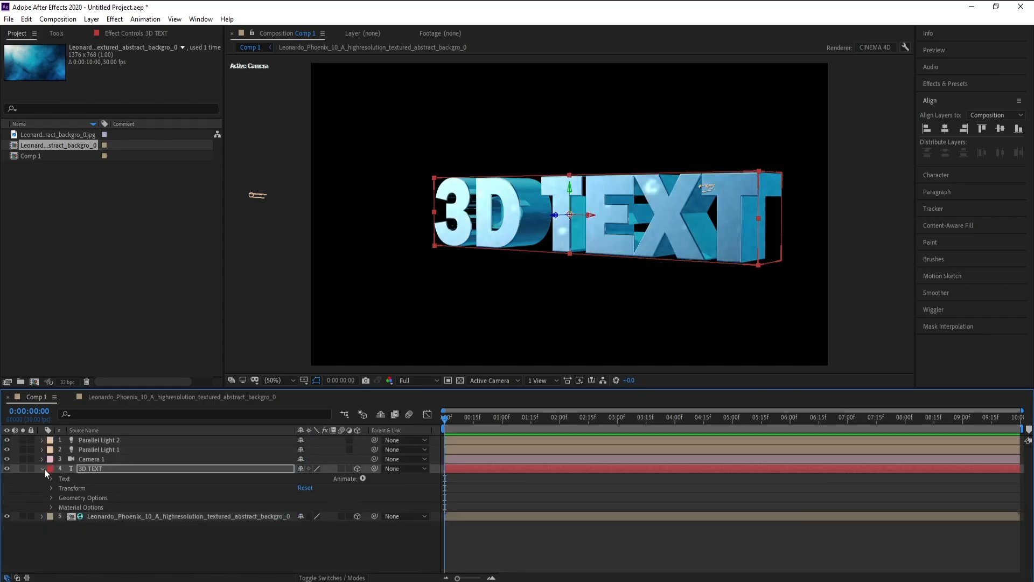
{"action": "left_click", "coordinate": [43, 469]}
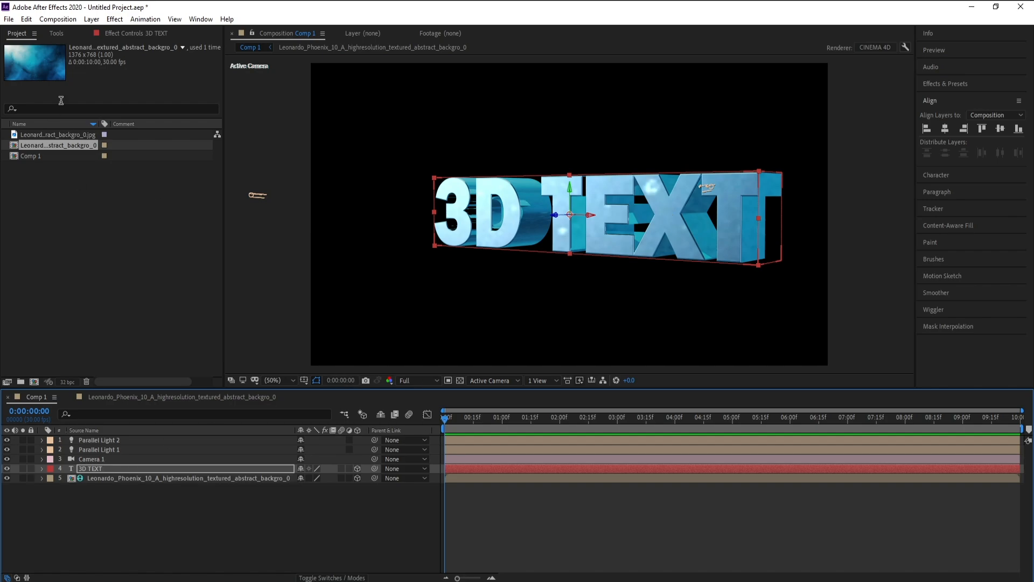
Orbit the camera to a nearly frontal view of the text and enable Point of Interest and Position keyframes for Camera 1 at 0:00:00:00
{"action": "left_click", "coordinate": [63, 35]}
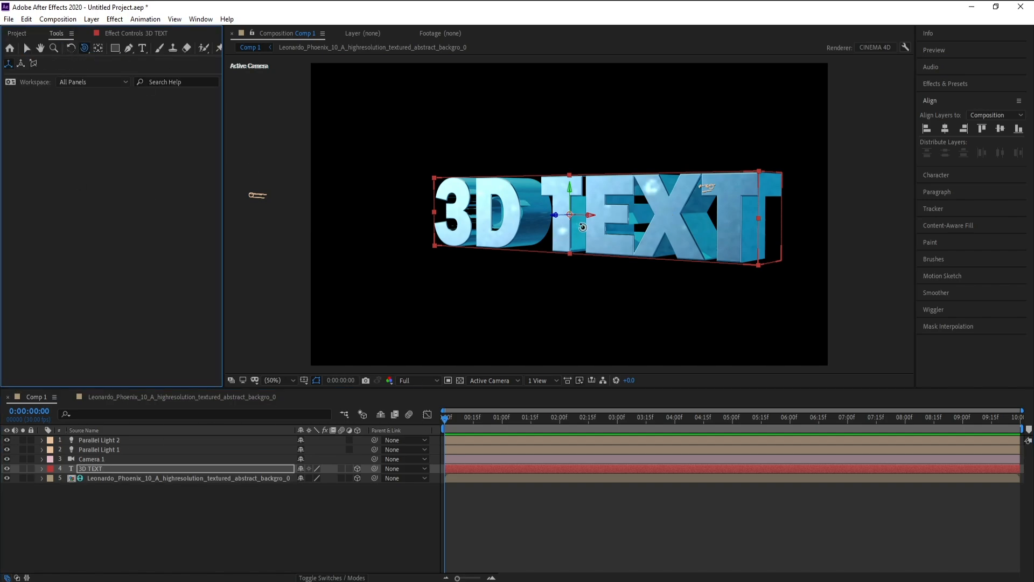
{"action": "left_click_drag", "start_coordinate": [583, 227], "coordinate": [605, 230]}
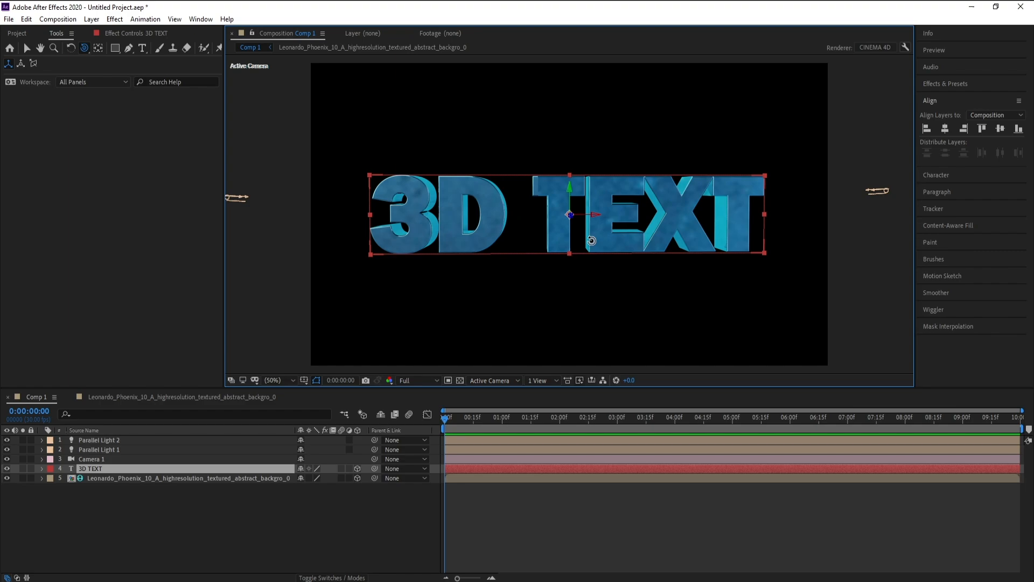
{"action": "left_click", "coordinate": [119, 459]}
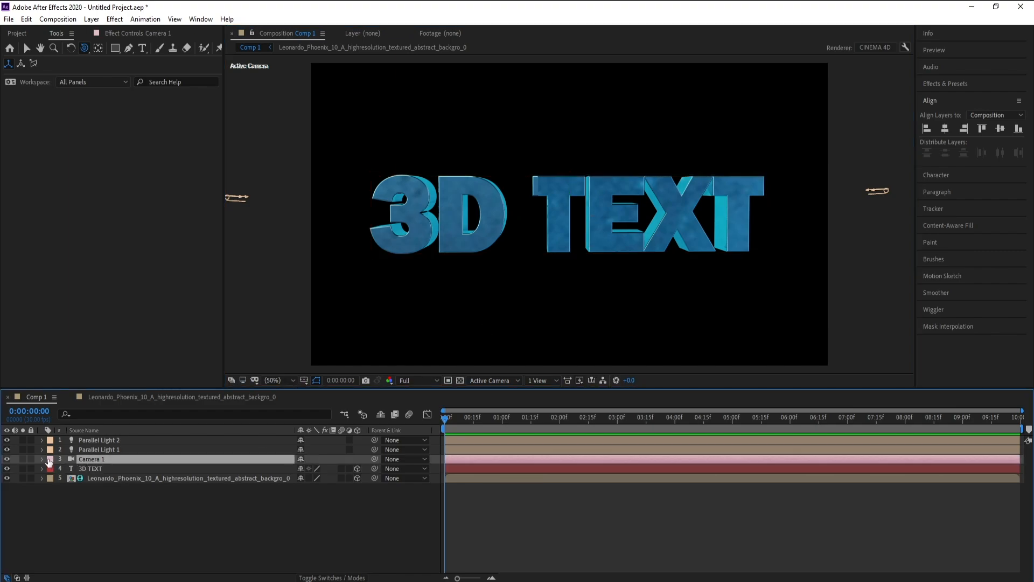
{"action": "left_click", "coordinate": [43, 459]}
{"action": "left_click", "coordinate": [51, 469]}
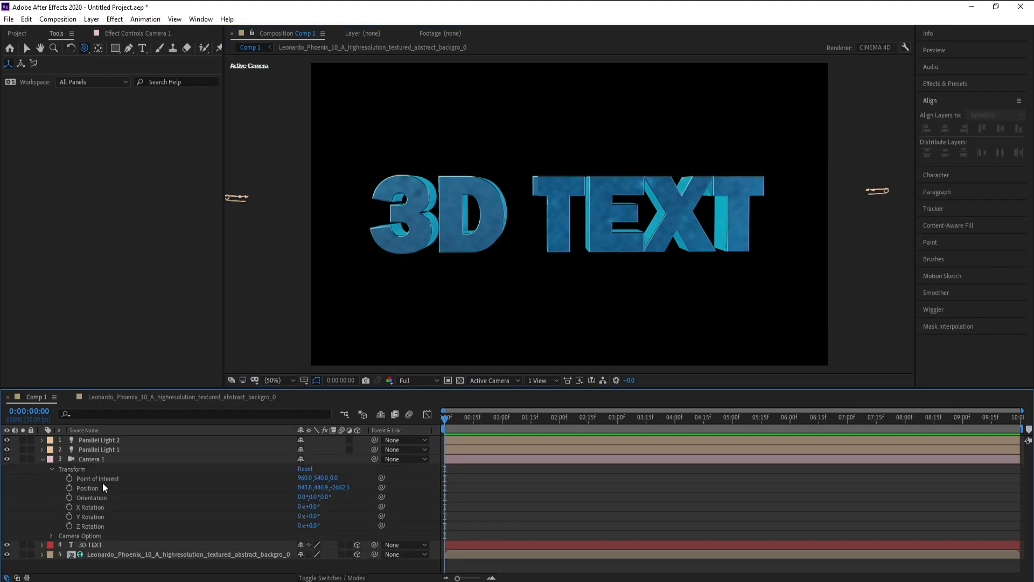
{"action": "left_click", "coordinate": [69, 478]}
{"action": "left_click", "coordinate": [69, 487]}
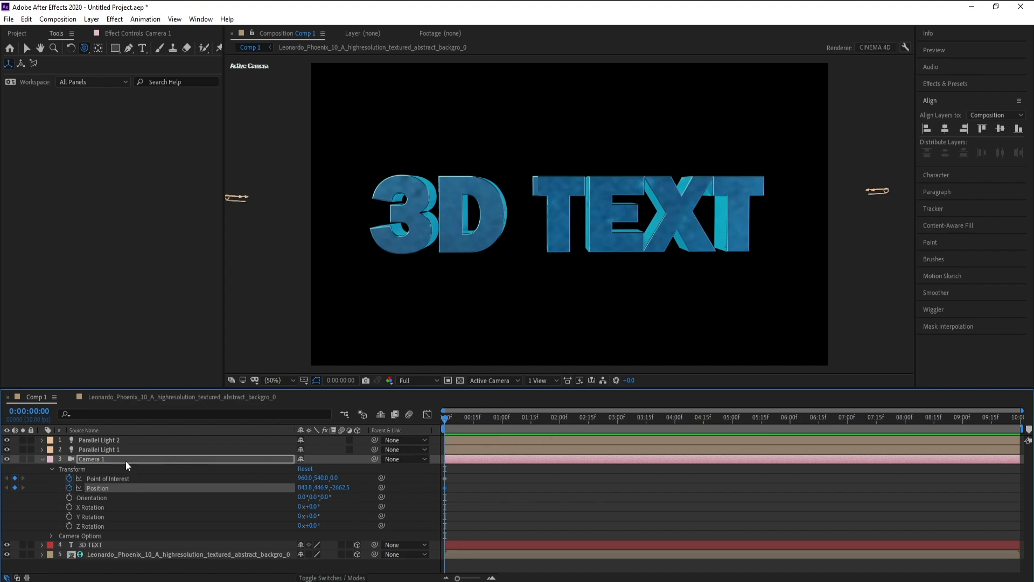
Animate Camera 1 by orbiting it to an overhead view of the text at 0:00:00:00 and a nearly frontal view at 0:00:03:15
{"action": "left_click", "coordinate": [105, 464]}
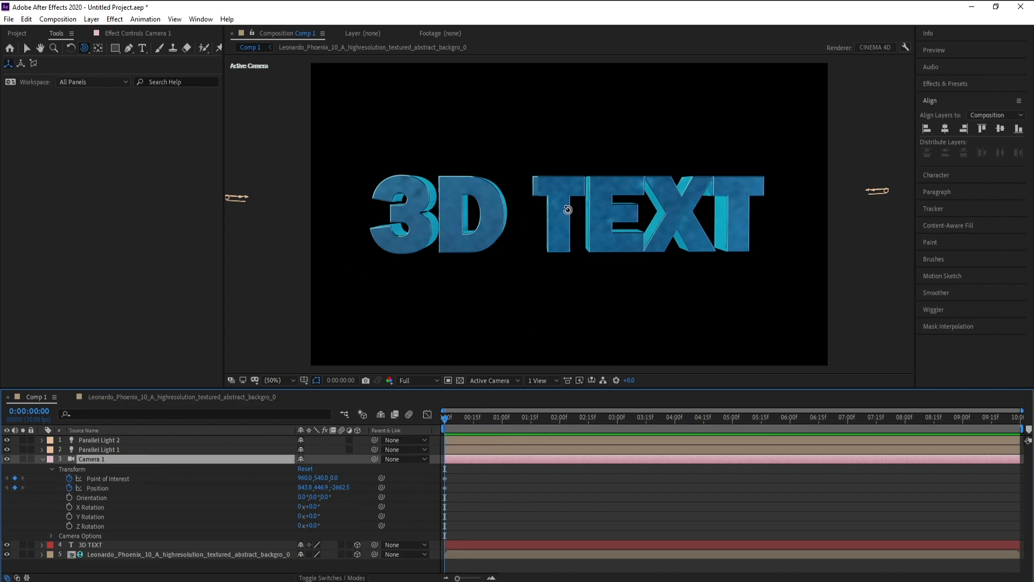
{"action": "left_click_drag", "start_coordinate": [568, 209], "coordinate": [572, 246]}
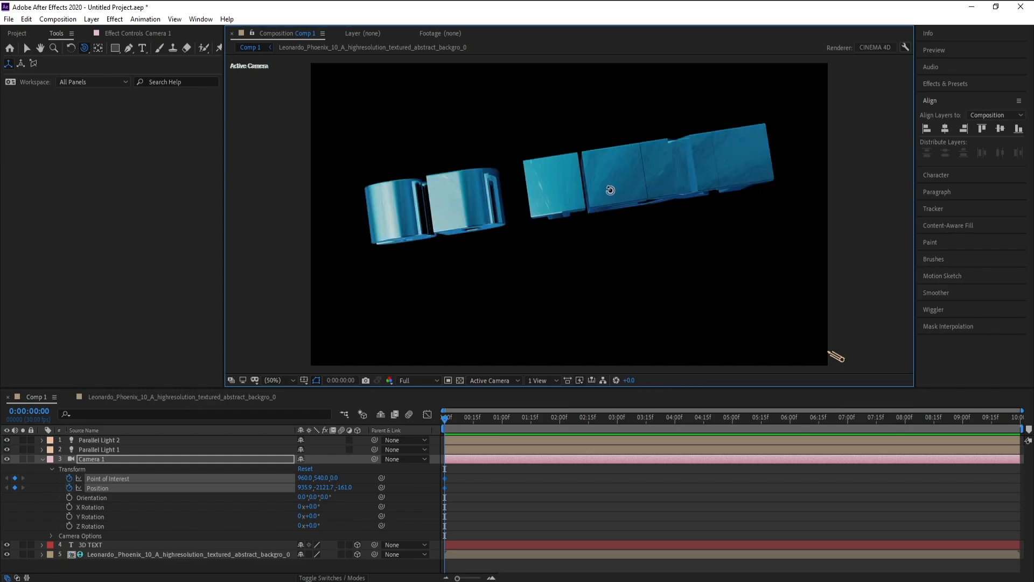
{"action": "left_click", "coordinate": [647, 427]}
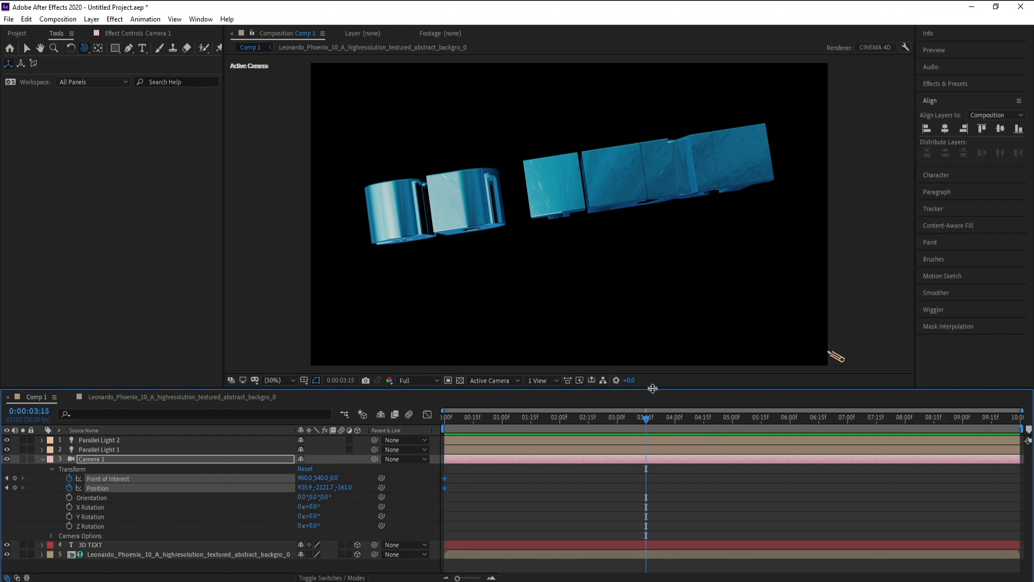
{"action": "left_click_drag", "start_coordinate": [571, 205], "coordinate": [567, 178]}
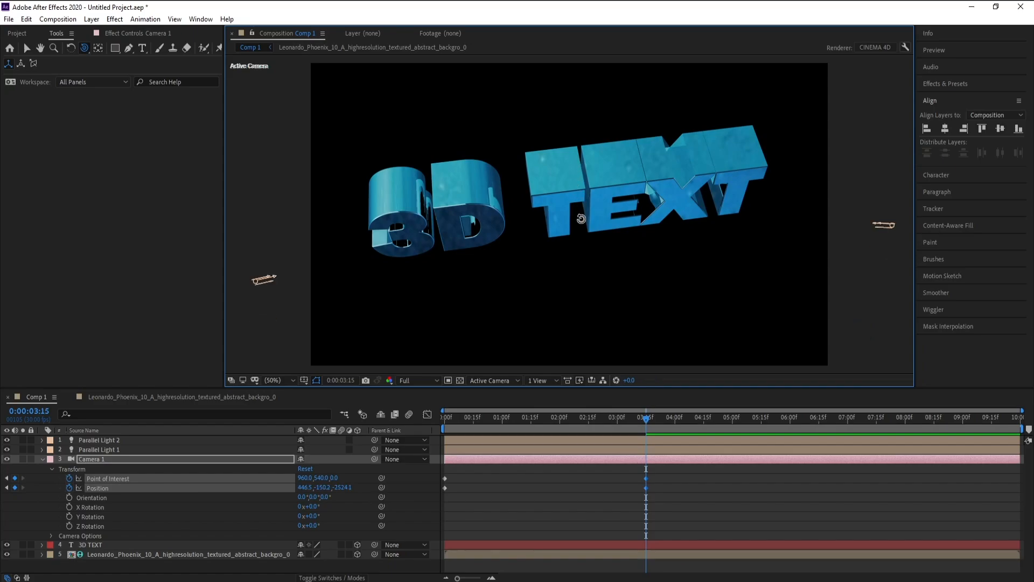
{"action": "left_click_drag", "start_coordinate": [576, 213], "coordinate": [579, 211]}
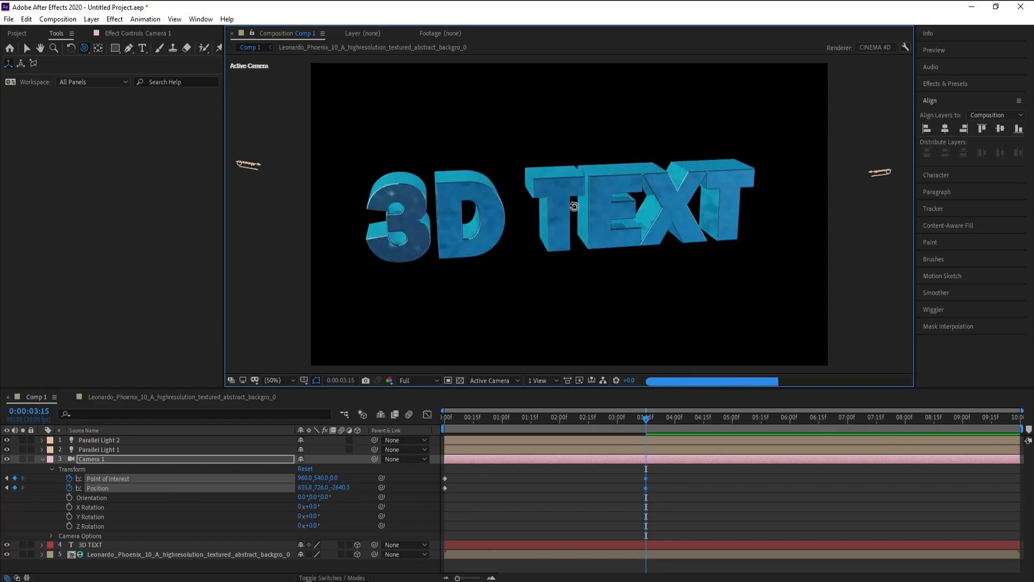
{"action": "mouse_move", "coordinate": [560, 217]}
{"action": "left_mouse_down"}
{"action": "mouse_move", "coordinate": [560, 231]}
{"action": "mouse_move", "coordinate": [563, 224]}
{"action": "left_mouse_up"}
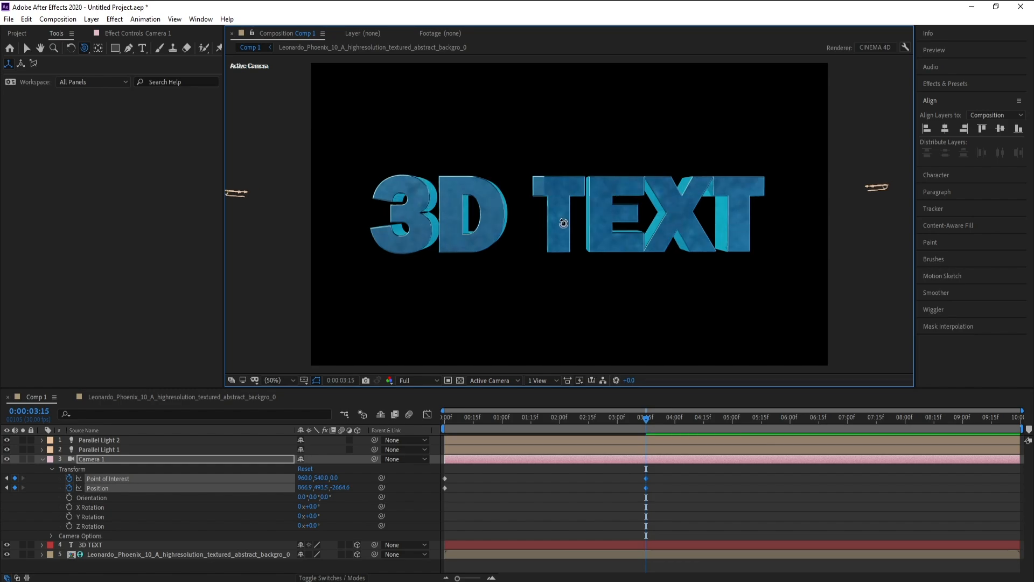
{"action": "left_click", "coordinate": [42, 459]}
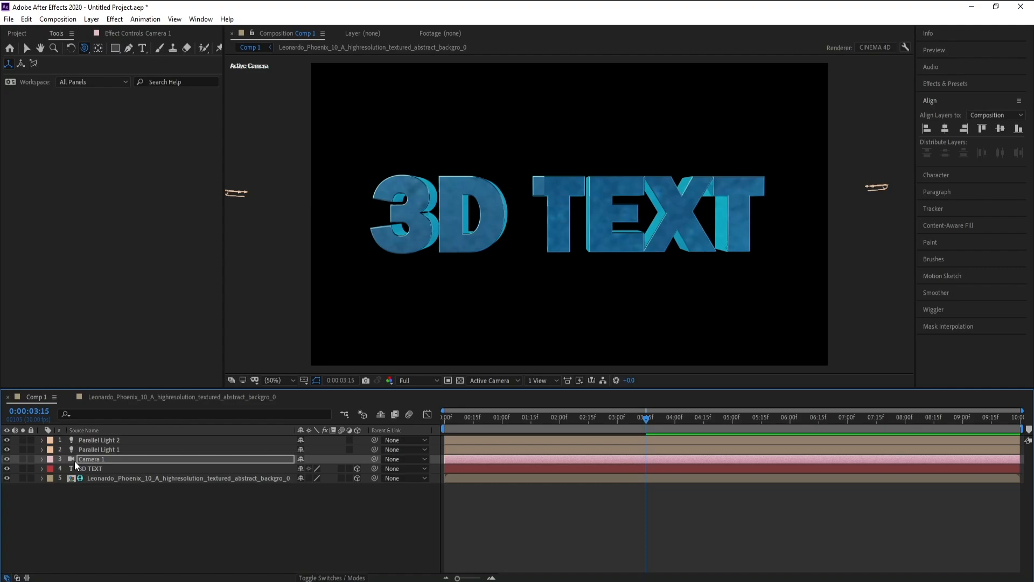
Add an adjustment layer directly above Camera 1 in Comp 1
{"action": "left_click", "coordinate": [91, 19]}
{"action": "mouse_move", "coordinate": [161, 32]}
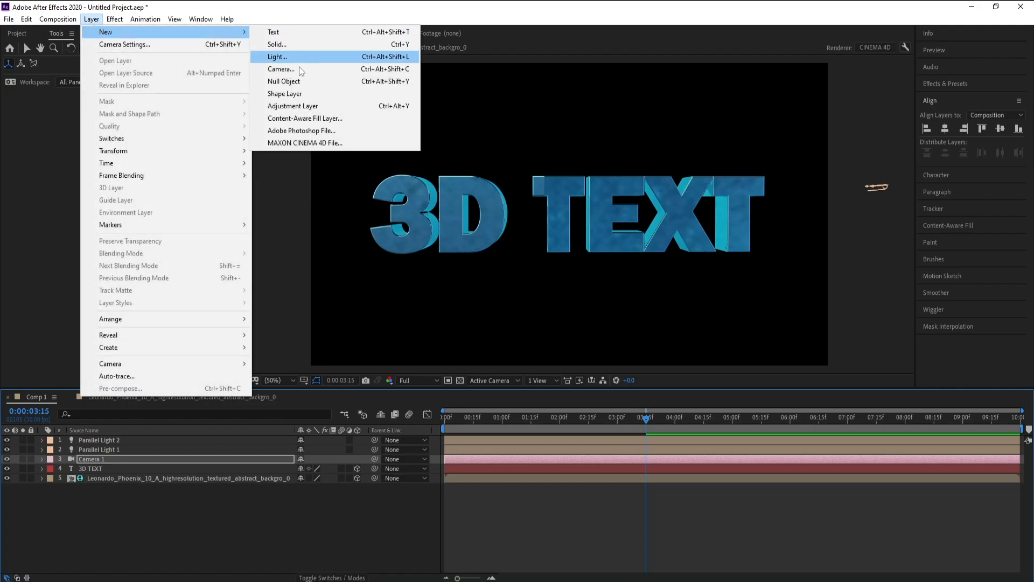
{"action": "left_click", "coordinate": [305, 105]}
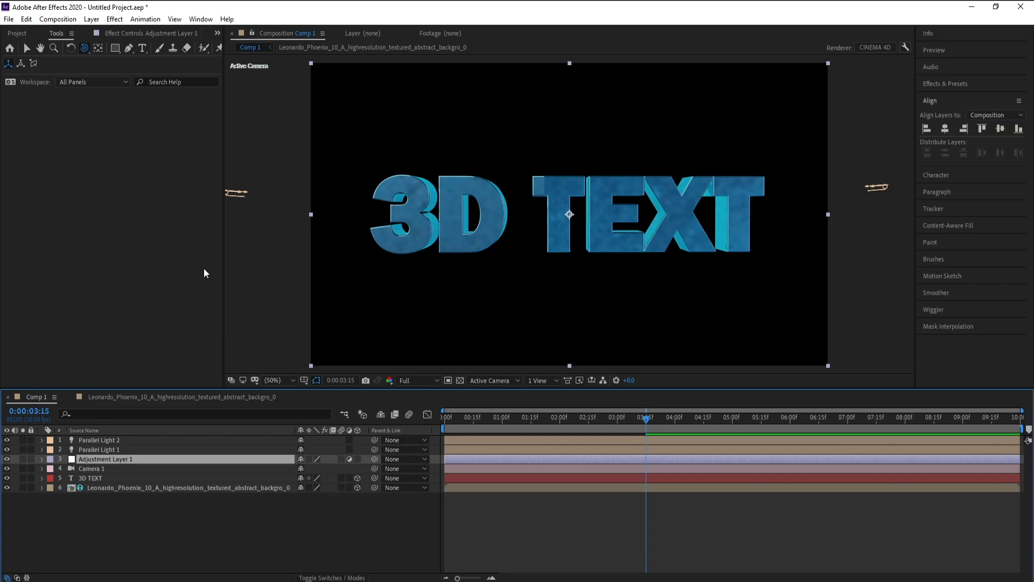
Apply the Stylize Glow effect to the adjustment layer and set its Glow Radius to 124
{"action": "left_click", "coordinate": [115, 19]}
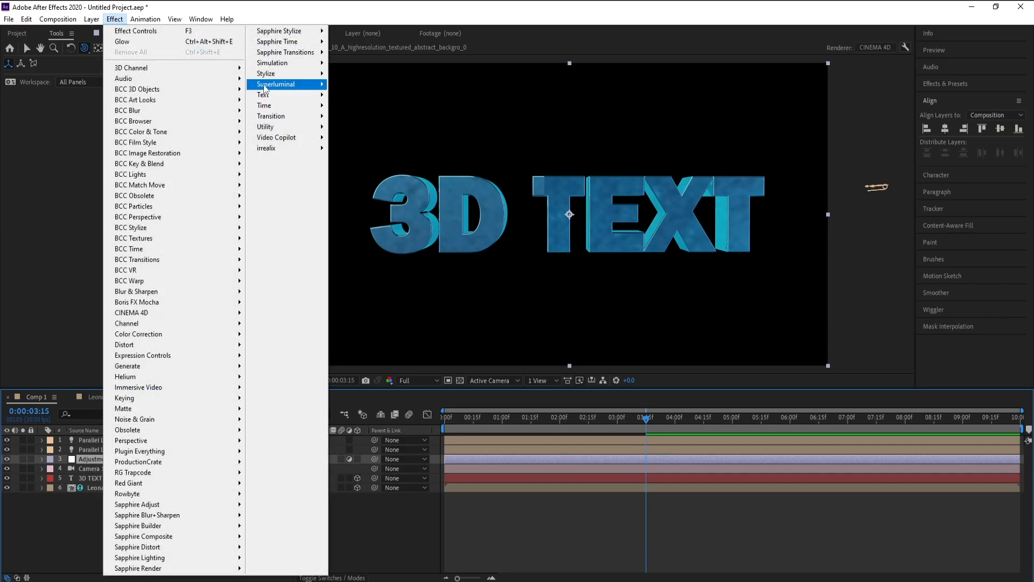
{"action": "mouse_move", "coordinate": [280, 73]}
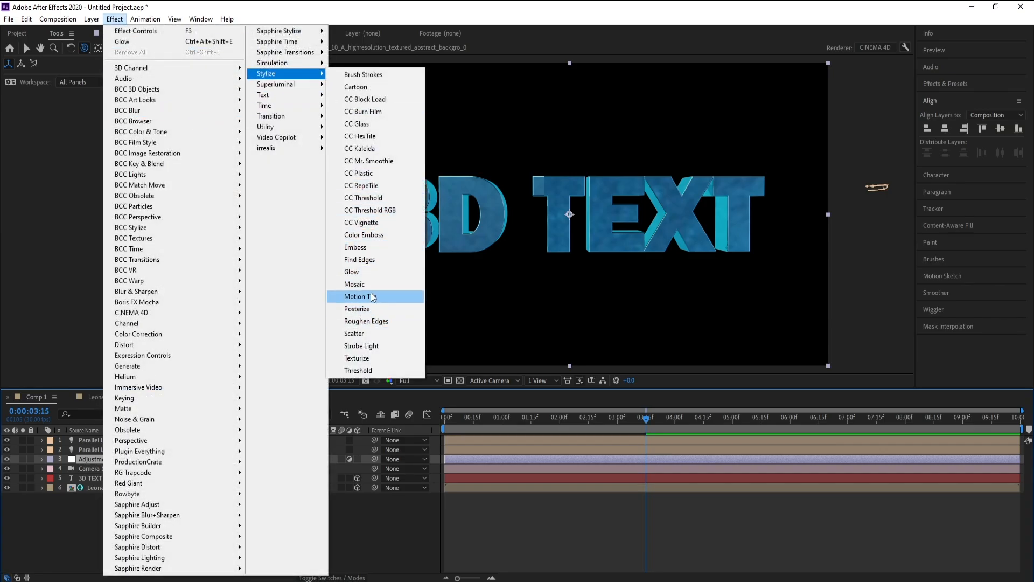
{"action": "left_click", "coordinate": [369, 272]}
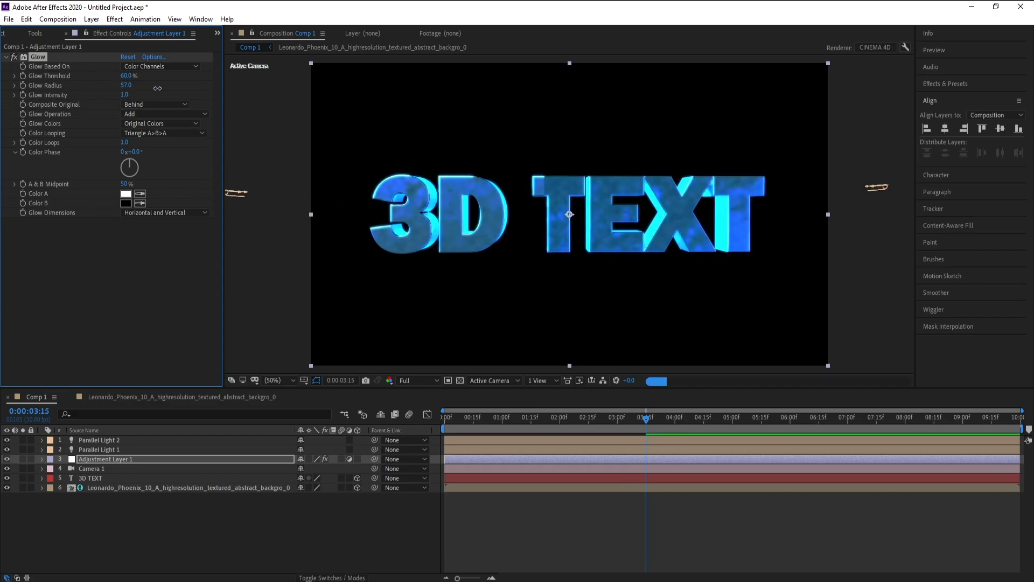
{"action": "mouse_move", "coordinate": [158, 89]}
{"action": "left_mouse_down"}
{"action": "mouse_move", "coordinate": [179, 91]}
{"action": "mouse_move", "coordinate": [138, 91]}
{"action": "left_mouse_up"}
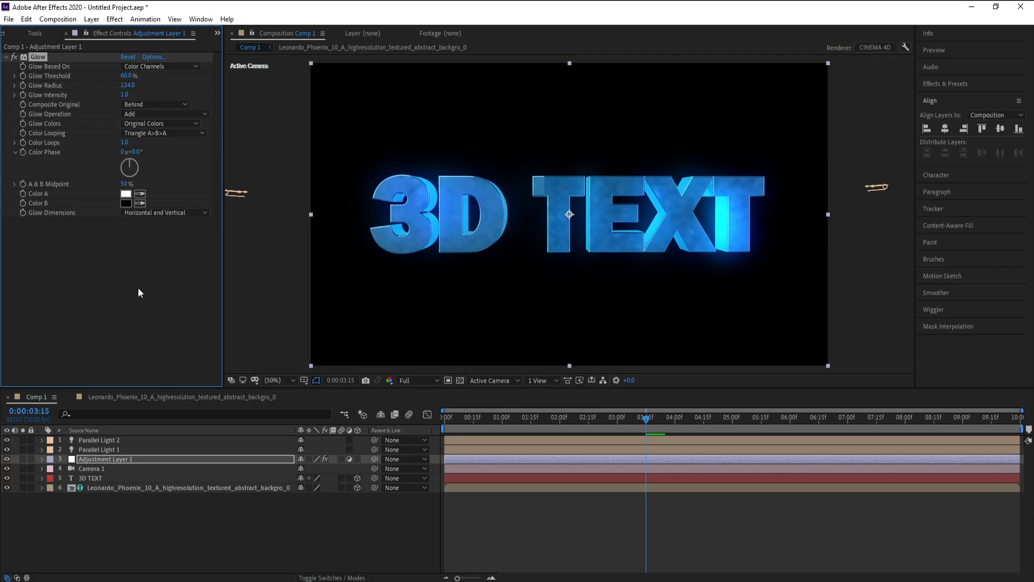
Check the glowing text's camera animation at several times between 0:00:01:06 and 0:00:03:00
{"action": "left_click", "coordinate": [514, 417]}
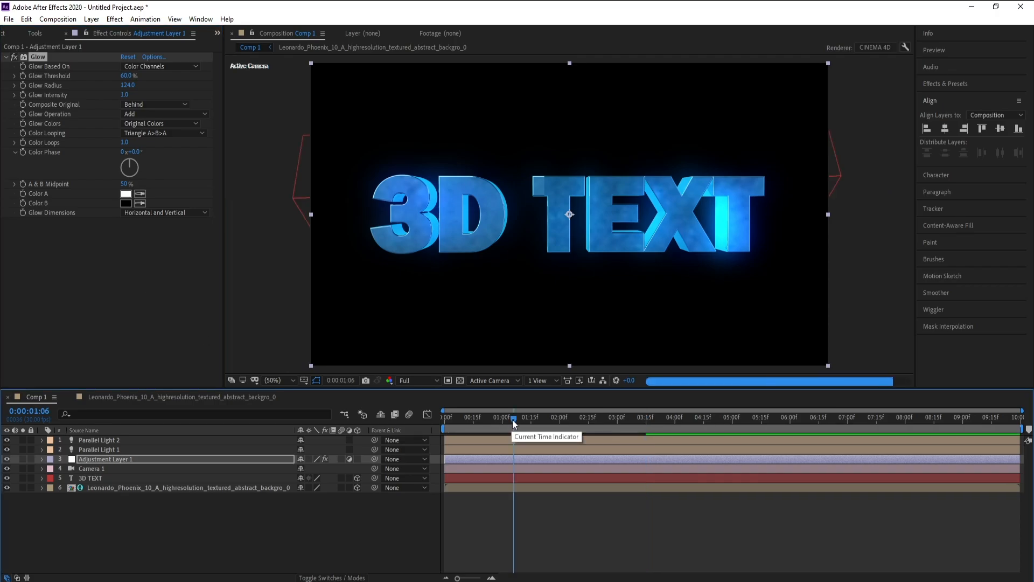
{"action": "left_click", "coordinate": [530, 418]}
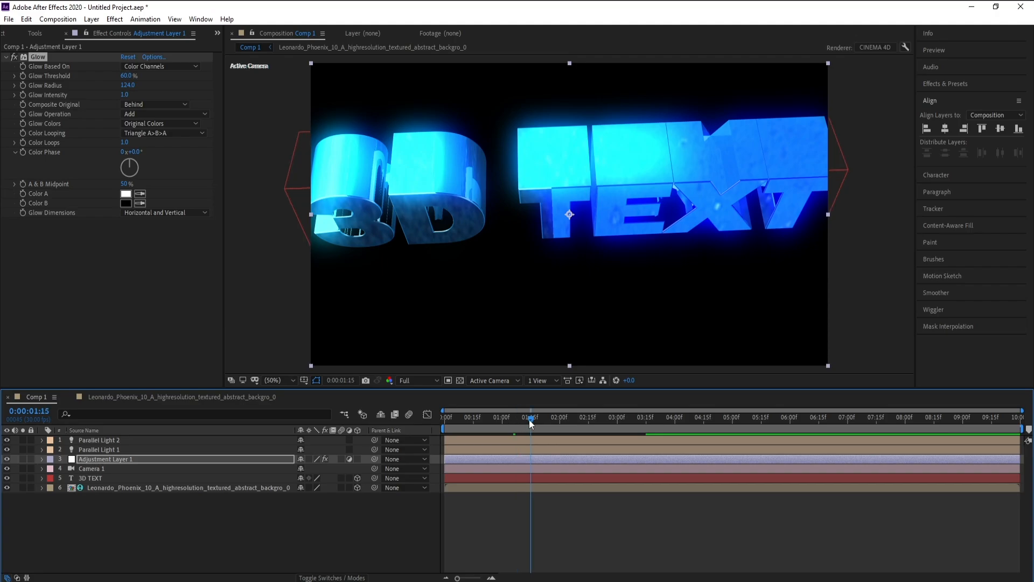
{"action": "left_click", "coordinate": [563, 419]}
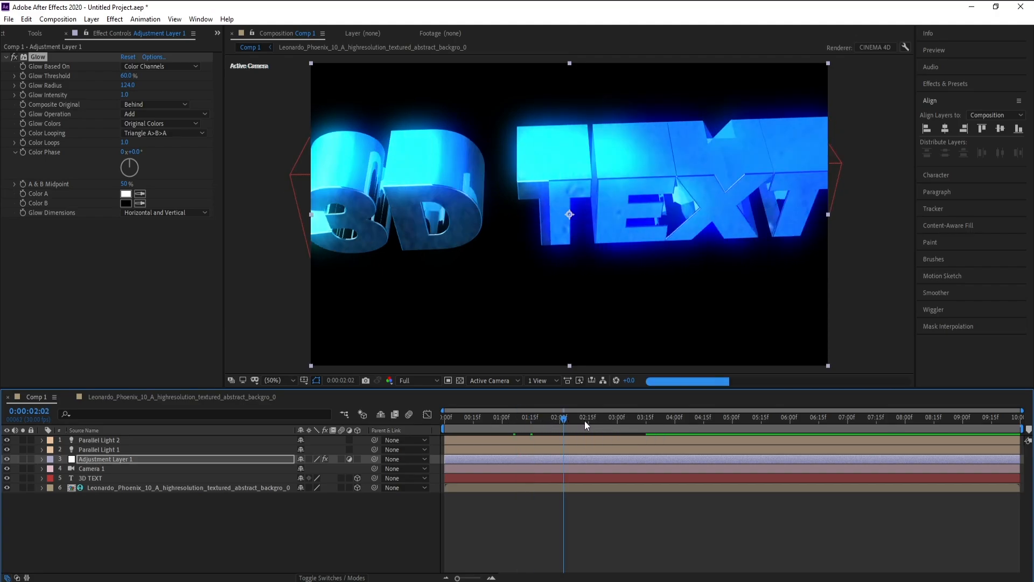
{"action": "left_click", "coordinate": [585, 421]}
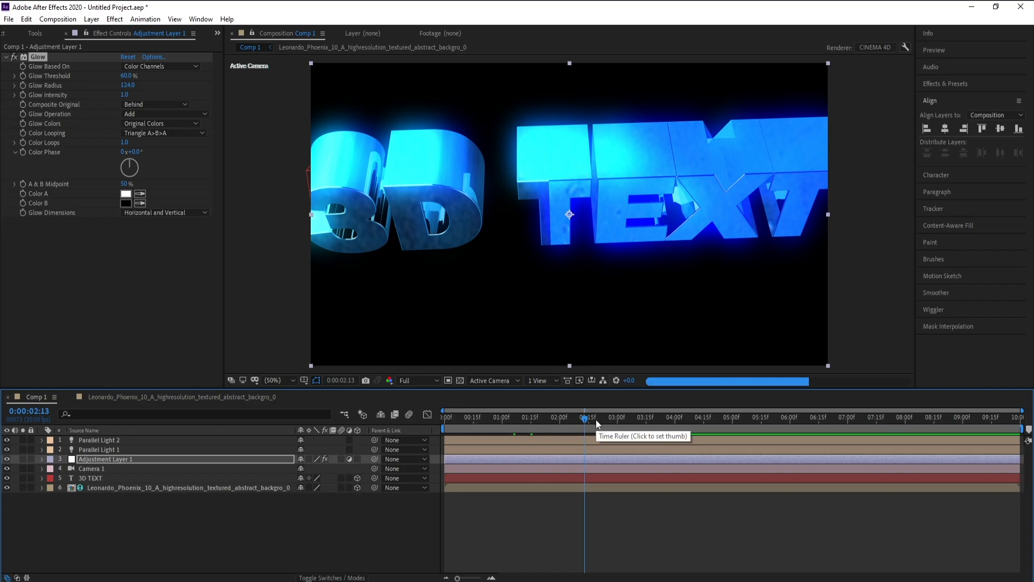
{"action": "left_click", "coordinate": [618, 419]}
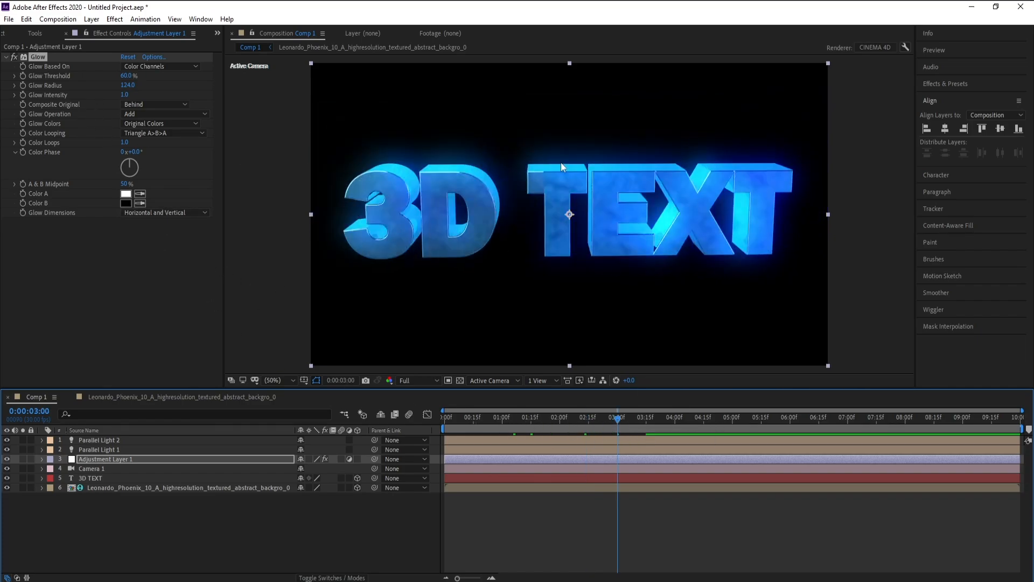
Create a black comp-size solid named BG and place it beneath all other layers
{"action": "left_click", "coordinate": [92, 19]}
{"action": "mouse_move", "coordinate": [135, 30]}
{"action": "left_click", "coordinate": [291, 44]}
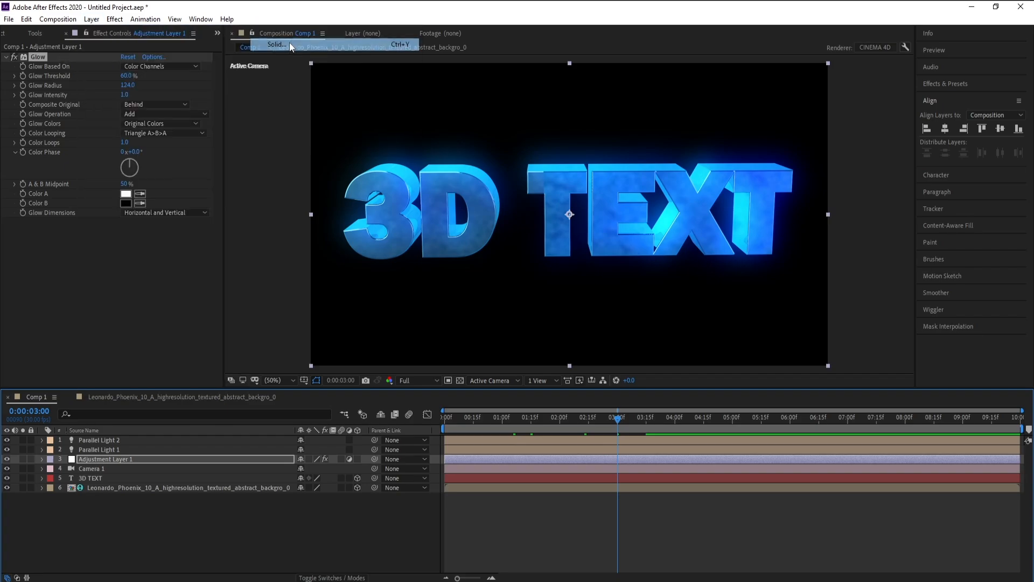
{"action": "type", "text": "BG"}
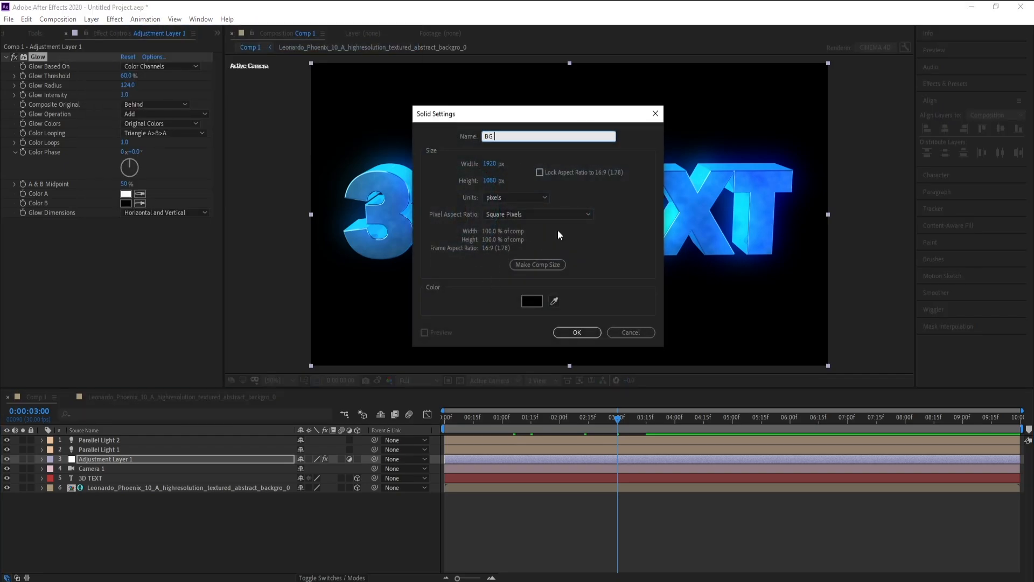
{"action": "key", "text": "Return"}
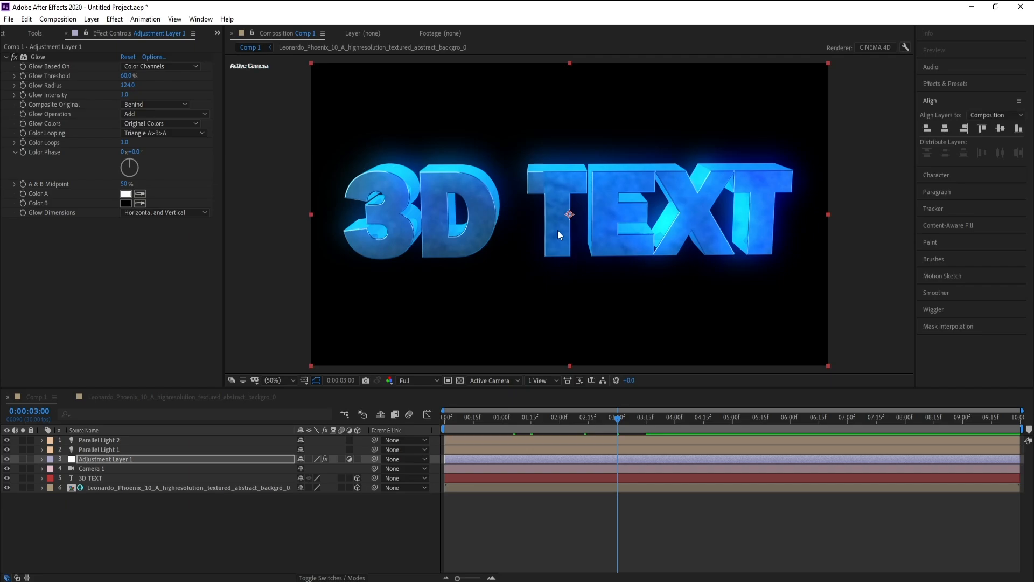
{"action": "left_click_drag", "start_coordinate": [99, 460], "coordinate": [114, 518]}
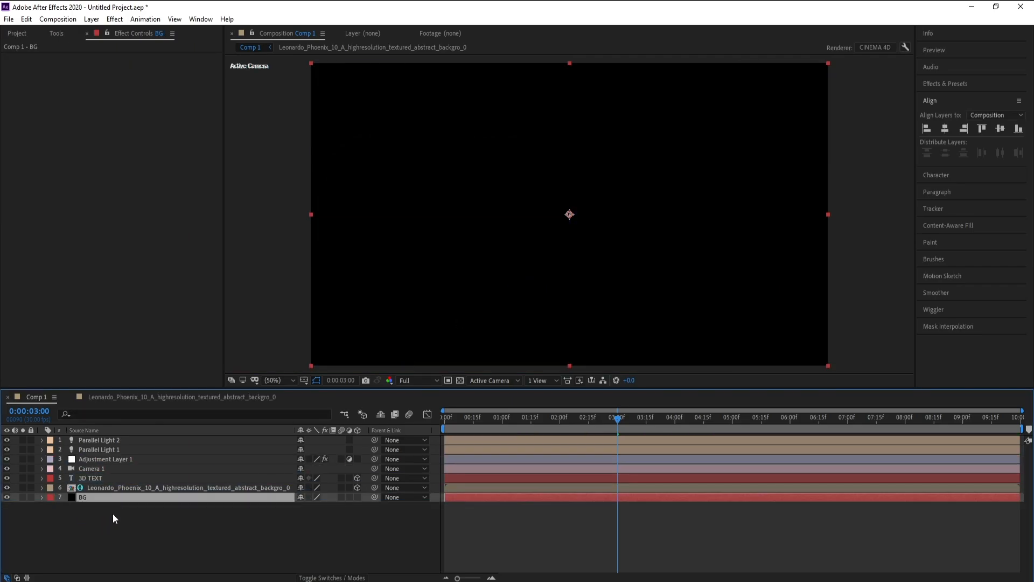
Apply Gradient Ramp to the BG layer as a Radial Ramp starting near the frame centre at about 962, 542
{"action": "left_click", "coordinate": [115, 19]}
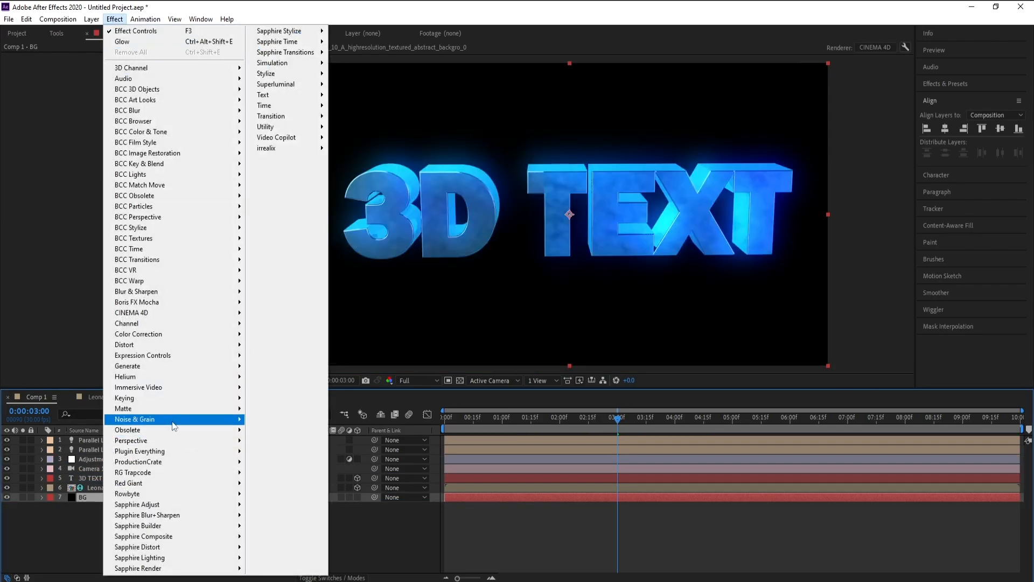
{"action": "mouse_move", "coordinate": [169, 369]}
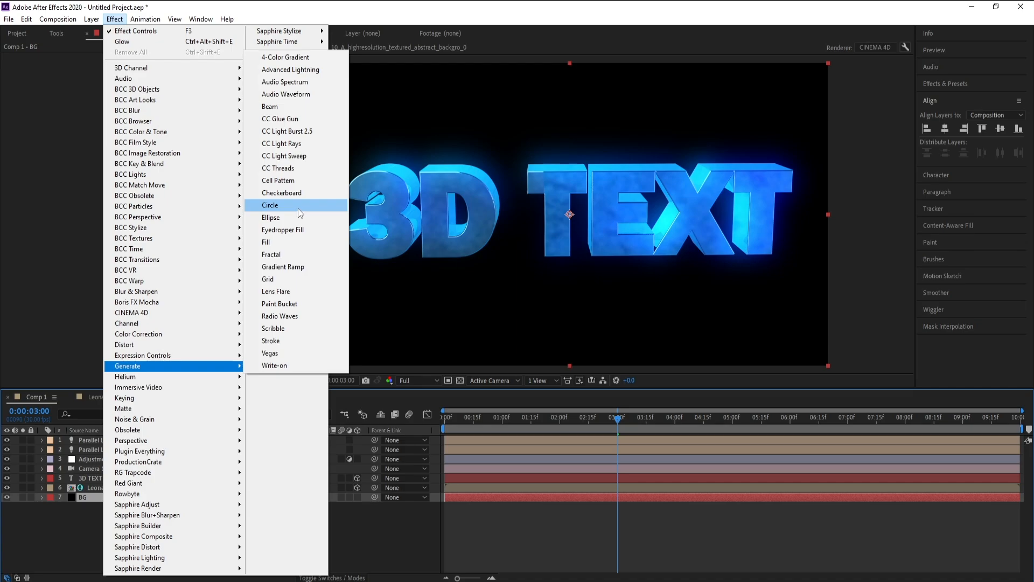
{"action": "left_click", "coordinate": [314, 268]}
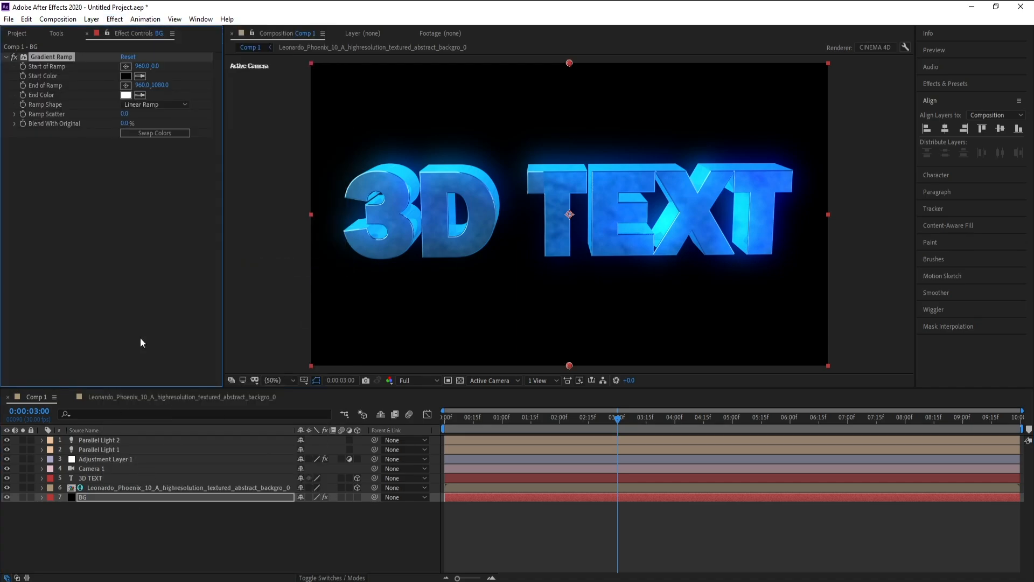
{"action": "left_click", "coordinate": [143, 105]}
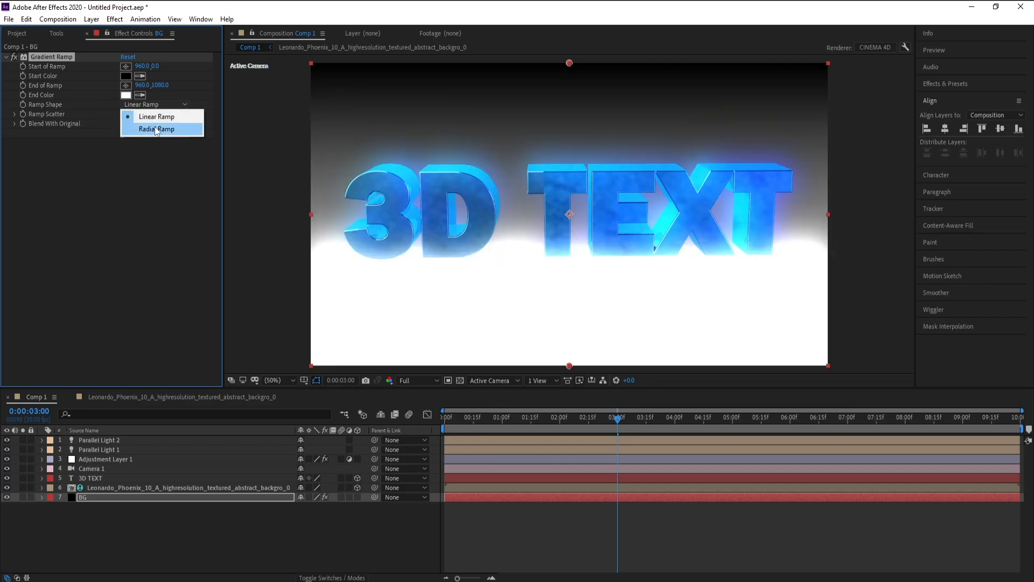
{"action": "left_click", "coordinate": [159, 129]}
{"action": "left_click_drag", "start_coordinate": [570, 63], "coordinate": [568, 215]}
Set the BG gradient's End Color to very dark navy blue 000413
{"action": "left_click", "coordinate": [125, 95]}
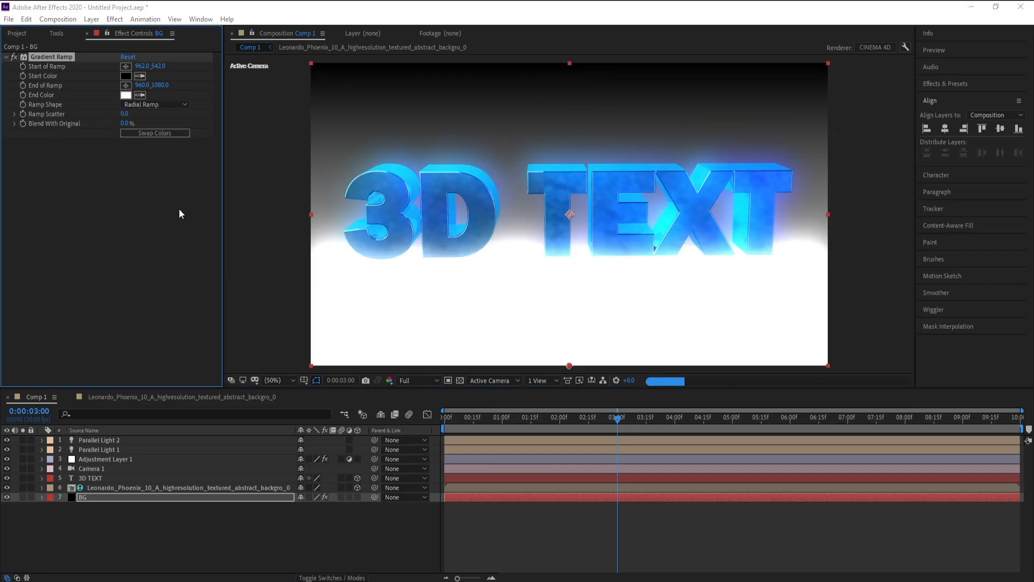
{"action": "left_click_drag", "start_coordinate": [213, 241], "coordinate": [215, 251]}
{"action": "left_click", "coordinate": [214, 321]}
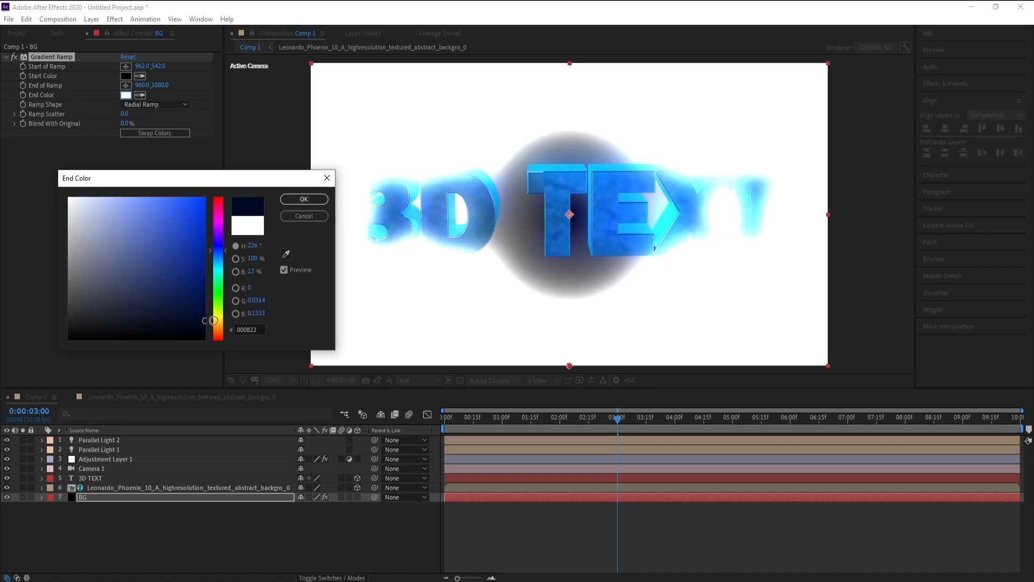
{"action": "left_click_drag", "start_coordinate": [203, 325], "coordinate": [207, 330]}
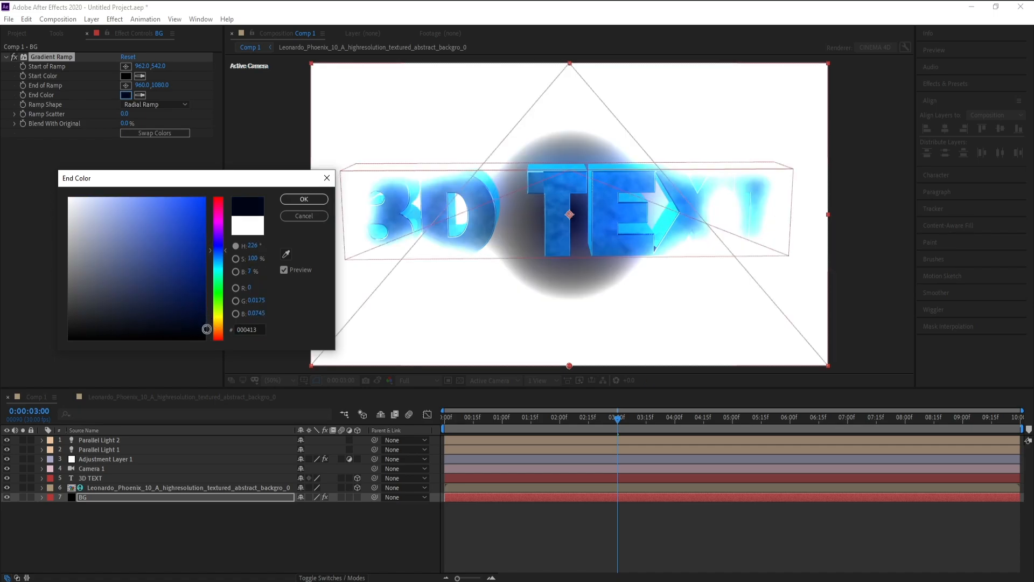
{"action": "left_click", "coordinate": [303, 199]}
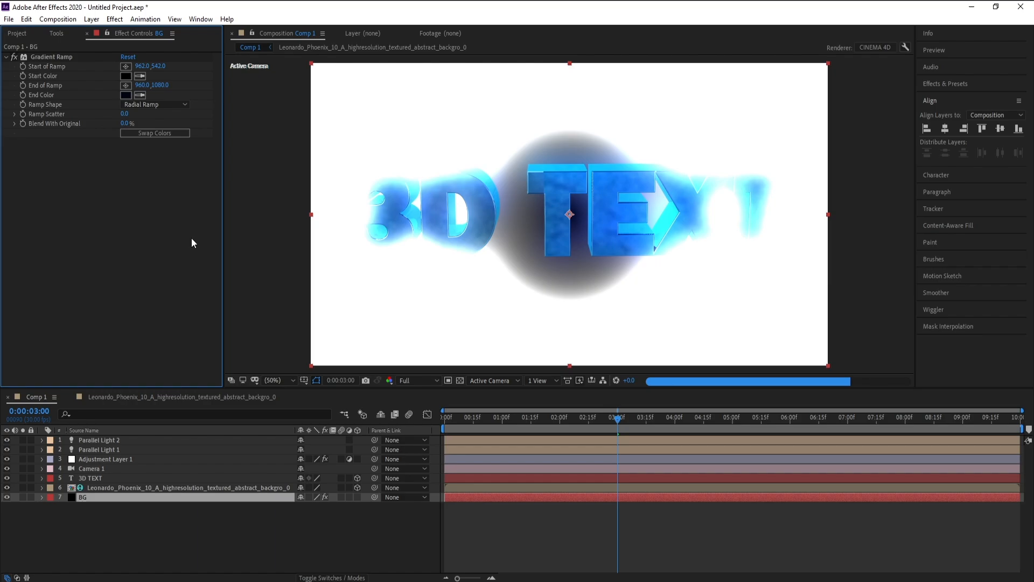
Set the BG gradient's Start Color to a deep blue of about 033383
{"action": "left_click", "coordinate": [126, 76]}
{"action": "left_click", "coordinate": [219, 273]}
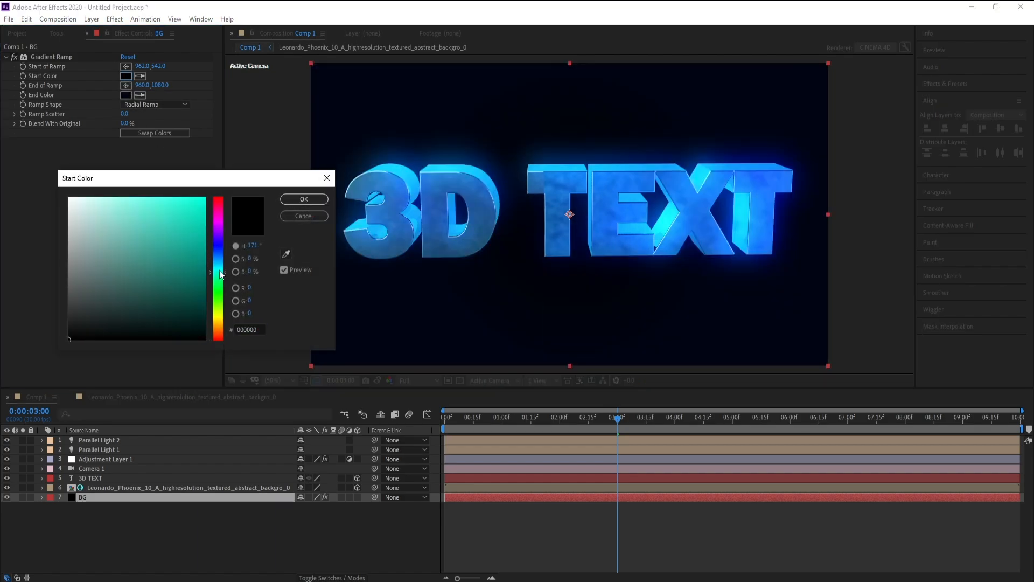
{"action": "left_click_drag", "start_coordinate": [220, 274], "coordinate": [220, 248]}
{"action": "left_click", "coordinate": [203, 267]}
{"action": "left_click", "coordinate": [220, 254]}
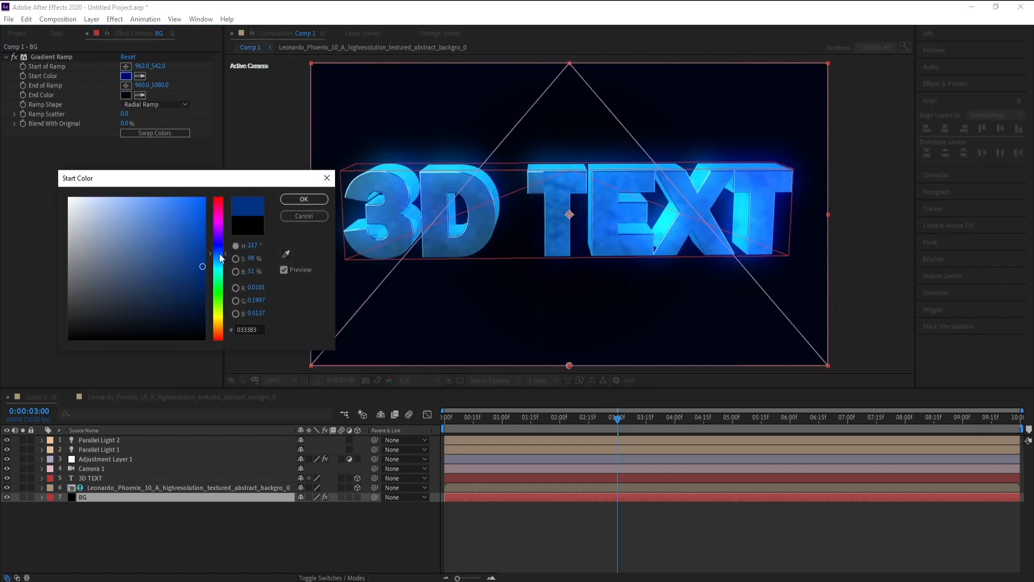
{"action": "left_click", "coordinate": [315, 200]}
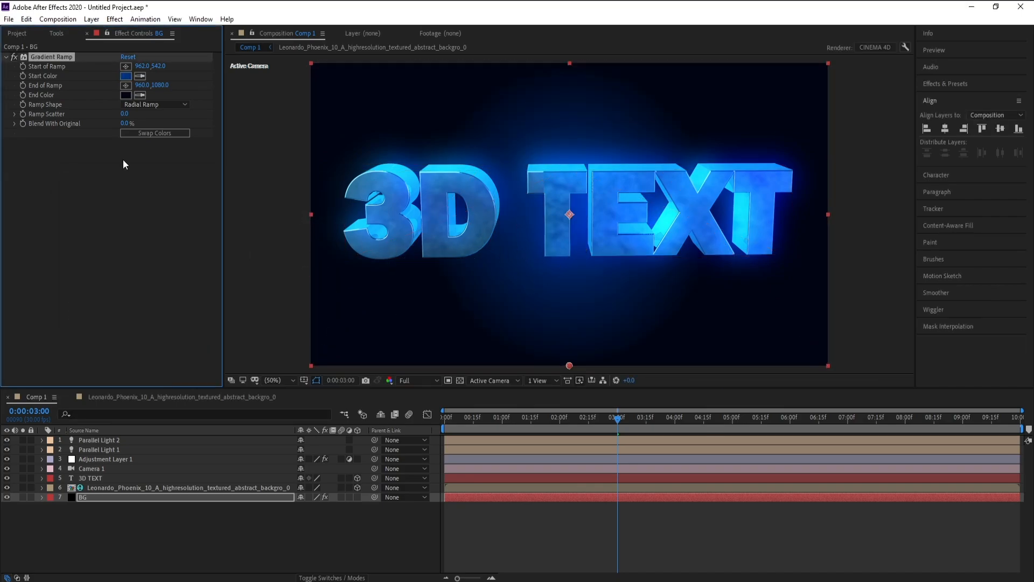
Create a black 1920 x 1080 px solid named Particles directly above the BG layer
{"action": "left_click", "coordinate": [94, 498]}
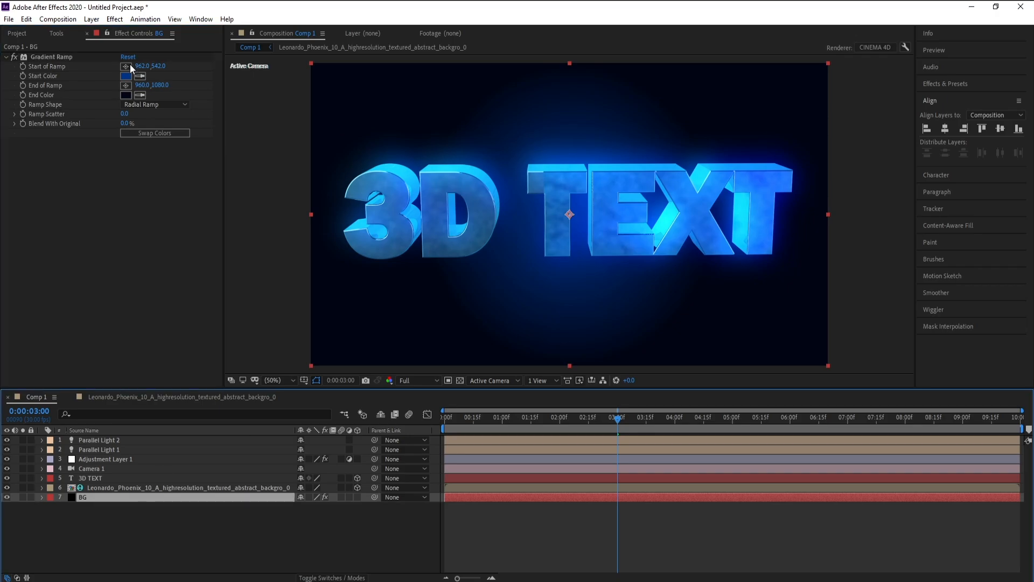
{"action": "left_click", "coordinate": [91, 19]}
{"action": "mouse_move", "coordinate": [105, 30]}
{"action": "left_click", "coordinate": [280, 43]}
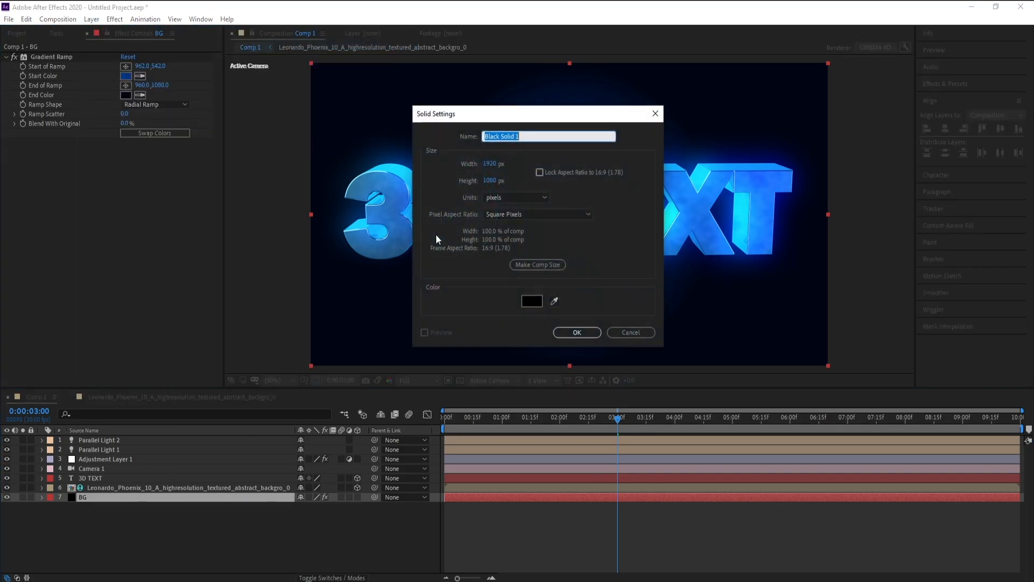
{"action": "type", "text": "Pa"}
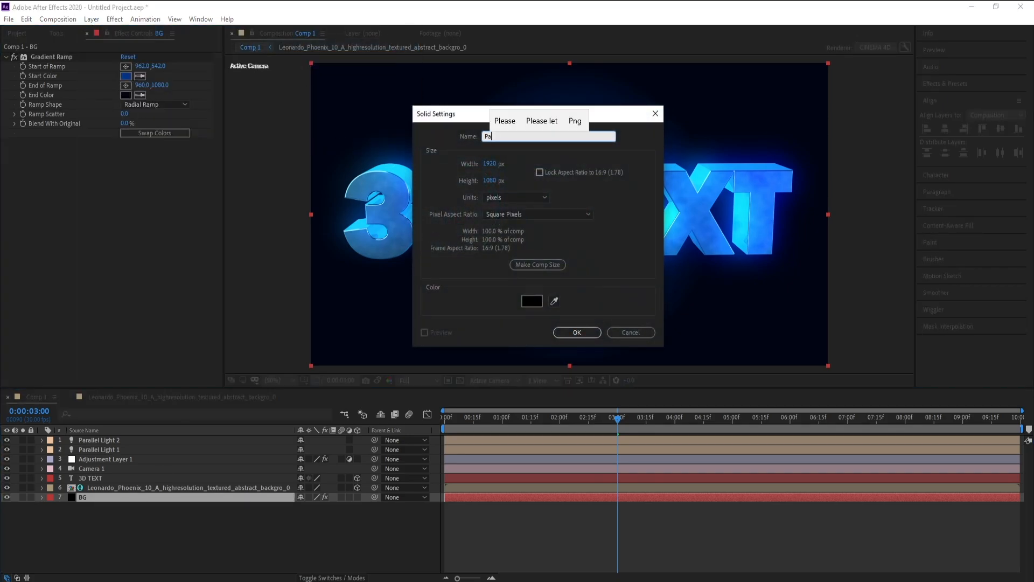
{"action": "type", "text": "rt"}
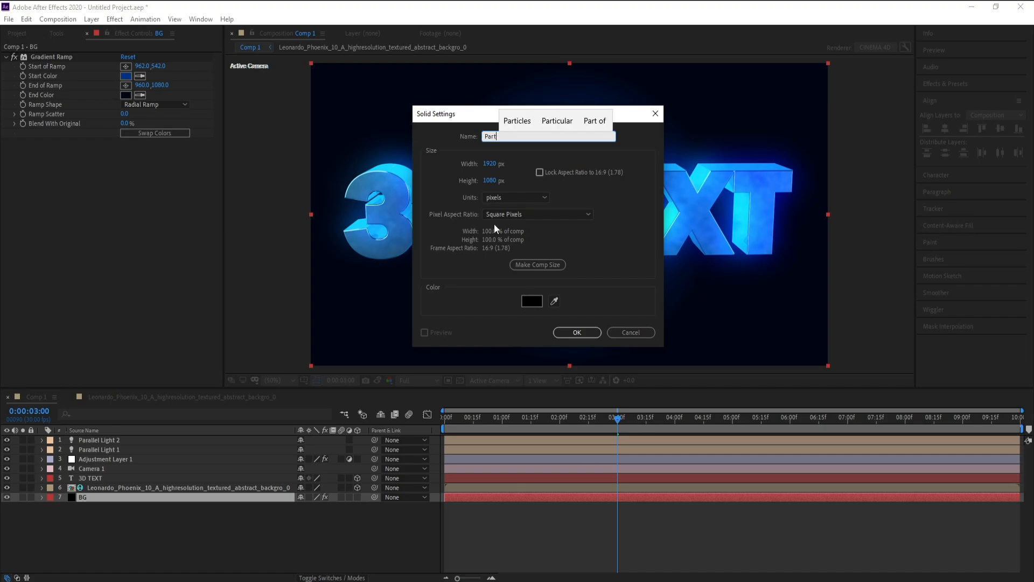
{"action": "type", "text": "ic"}
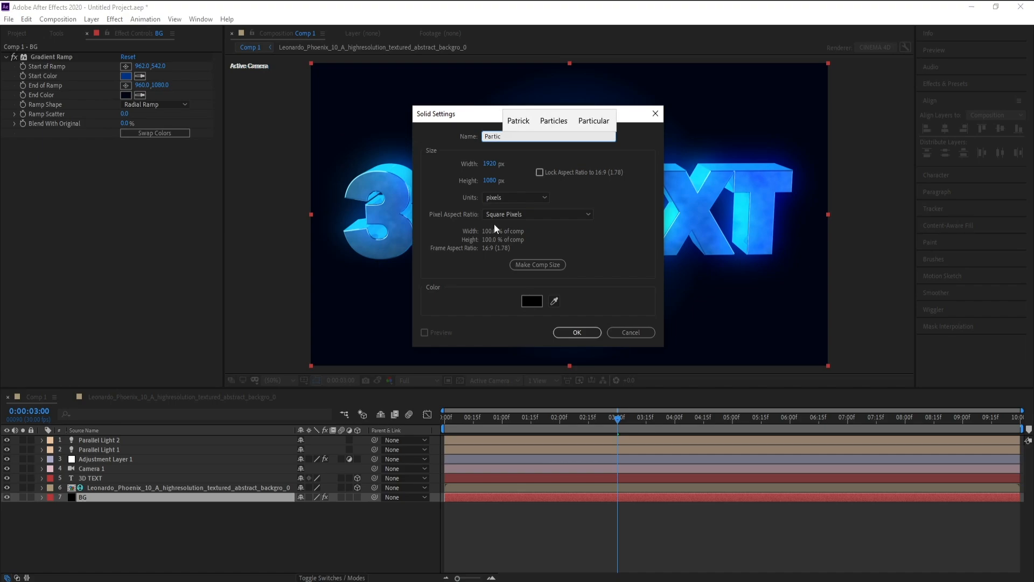
{"action": "type", "text": "les"}
{"action": "key", "text": "Return"}
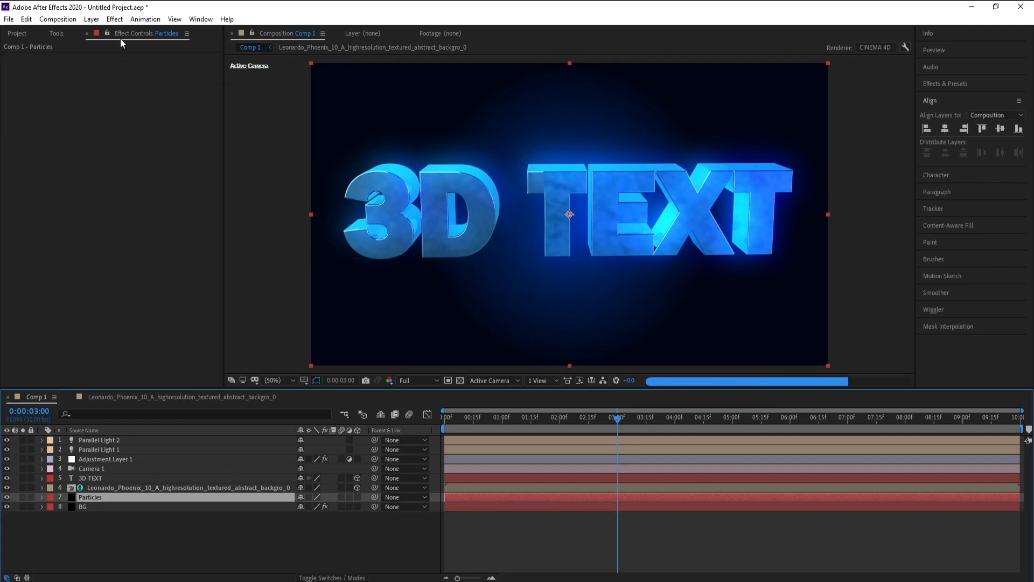
Apply the Trapcode Particular effect to the Particles layer
{"action": "left_click", "coordinate": [115, 19]}
{"action": "mouse_move", "coordinate": [211, 494]}
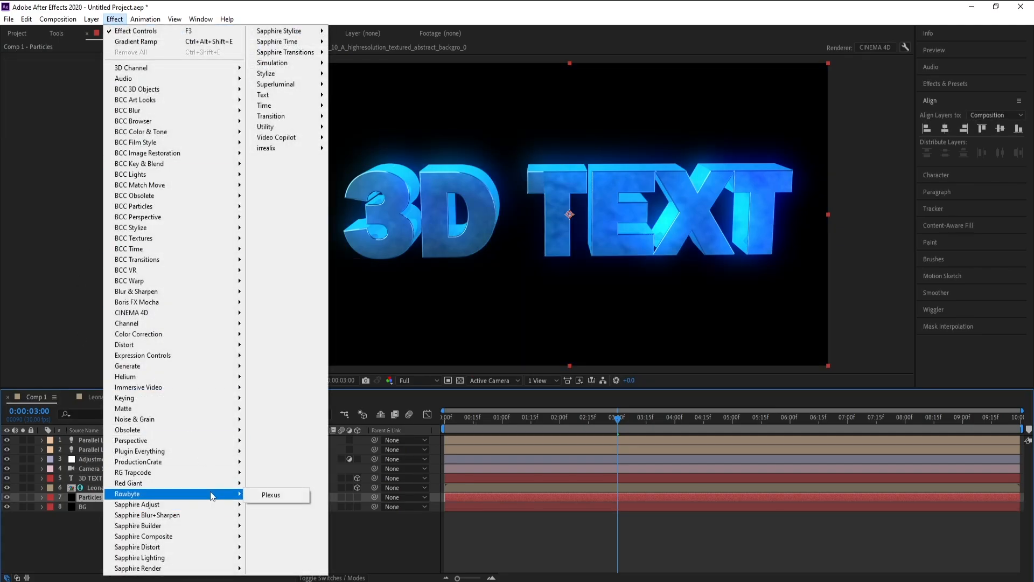
{"action": "mouse_move", "coordinate": [210, 473]}
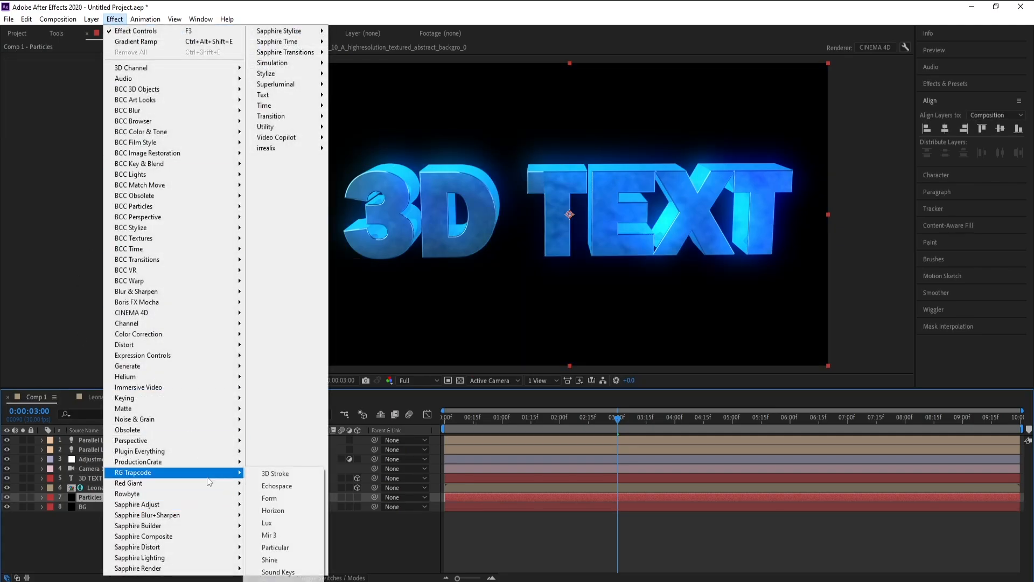
{"action": "left_click", "coordinate": [296, 550]}
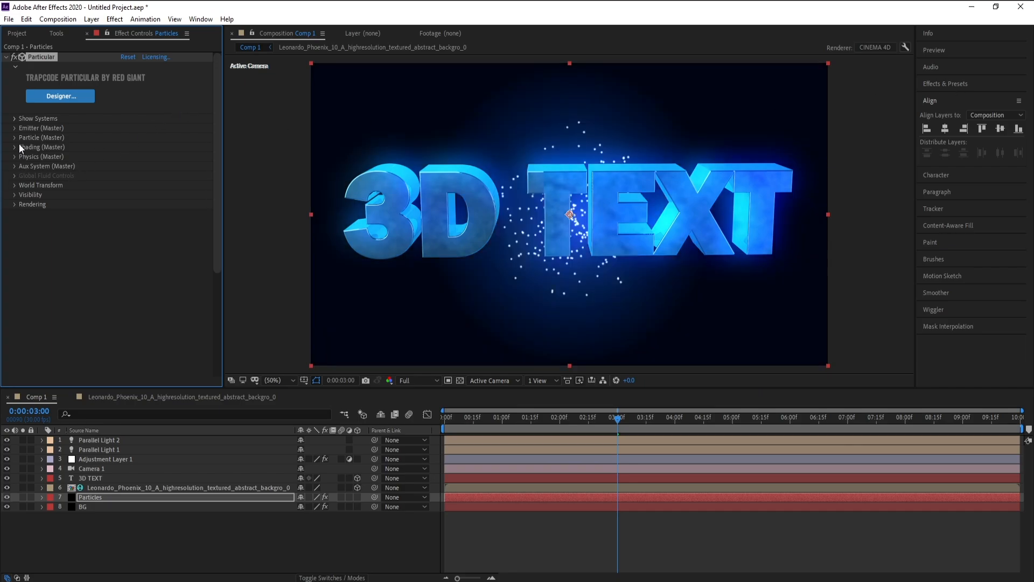
Set Particular's Emitter Type to Box and its Emitter Size to XYZ Individual
{"action": "left_click", "coordinate": [13, 129]}
{"action": "left_click", "coordinate": [173, 155]}
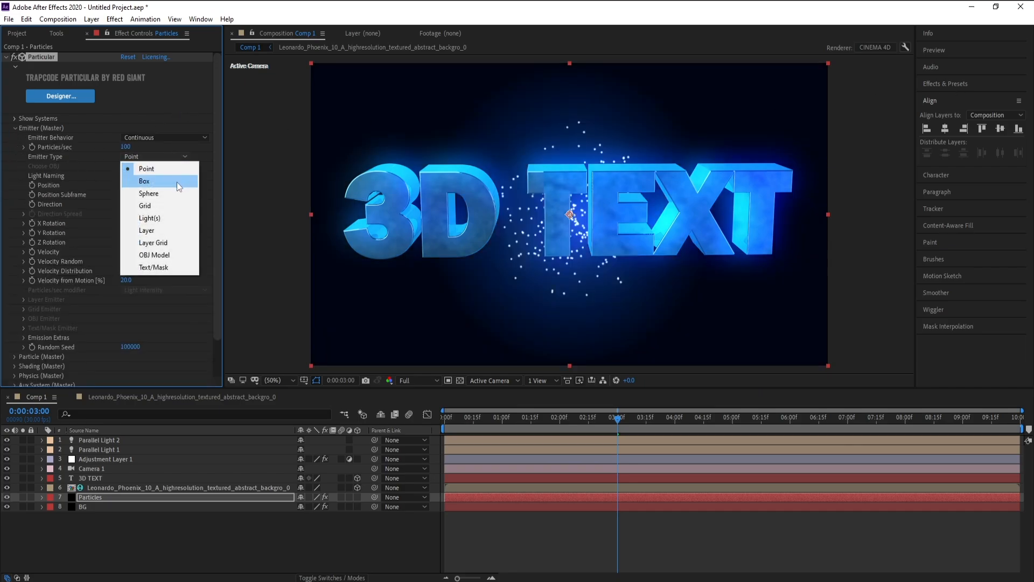
{"action": "left_click", "coordinate": [164, 184]}
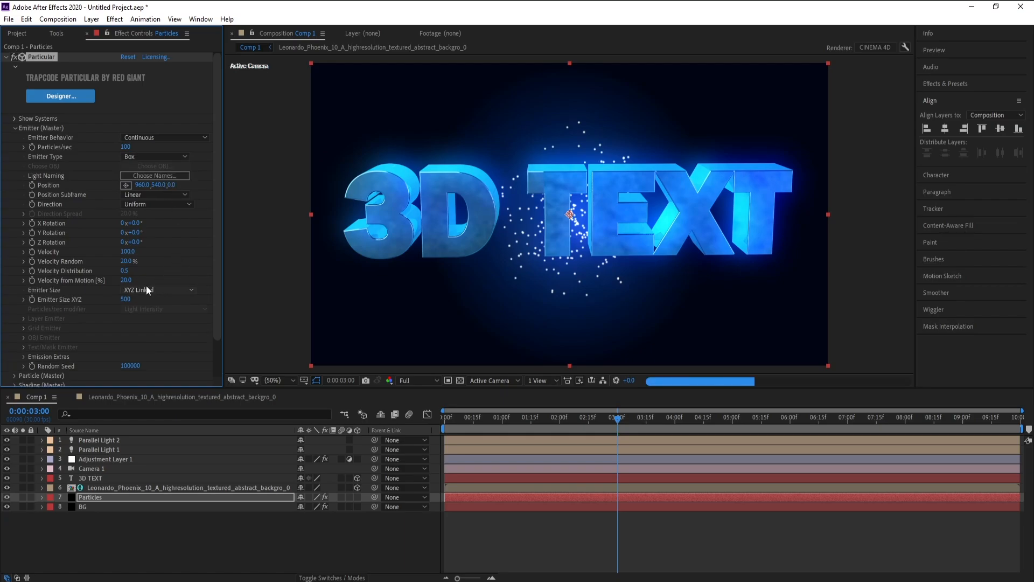
{"action": "left_click", "coordinate": [150, 290]}
{"action": "left_click", "coordinate": [159, 314]}
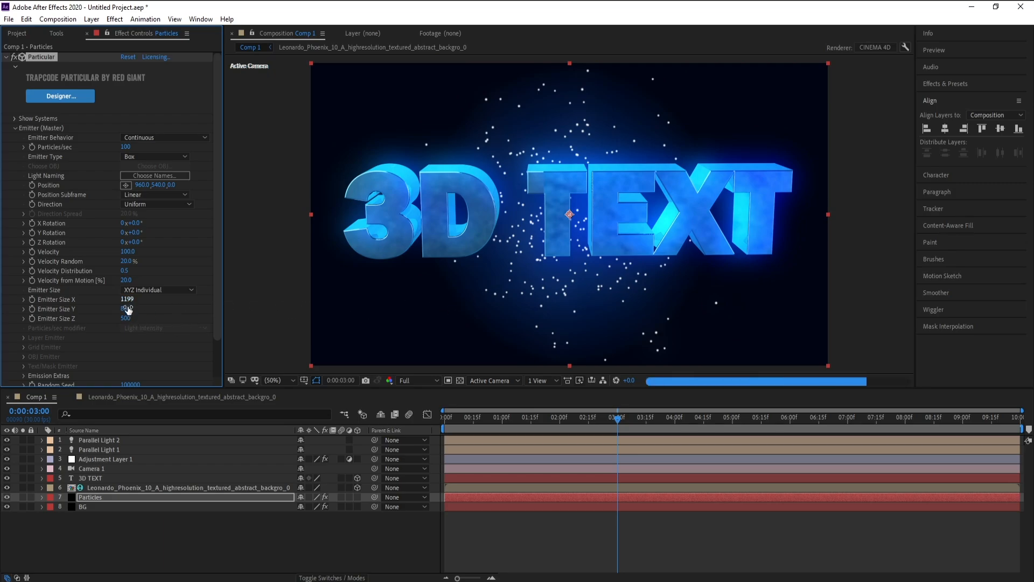
Enlarge the box emitter to about 2188 in X and 1306 in Z, and increase its Y size to spread particles across the frame
{"action": "left_click_drag", "start_coordinate": [130, 318], "coordinate": [564, 298]}
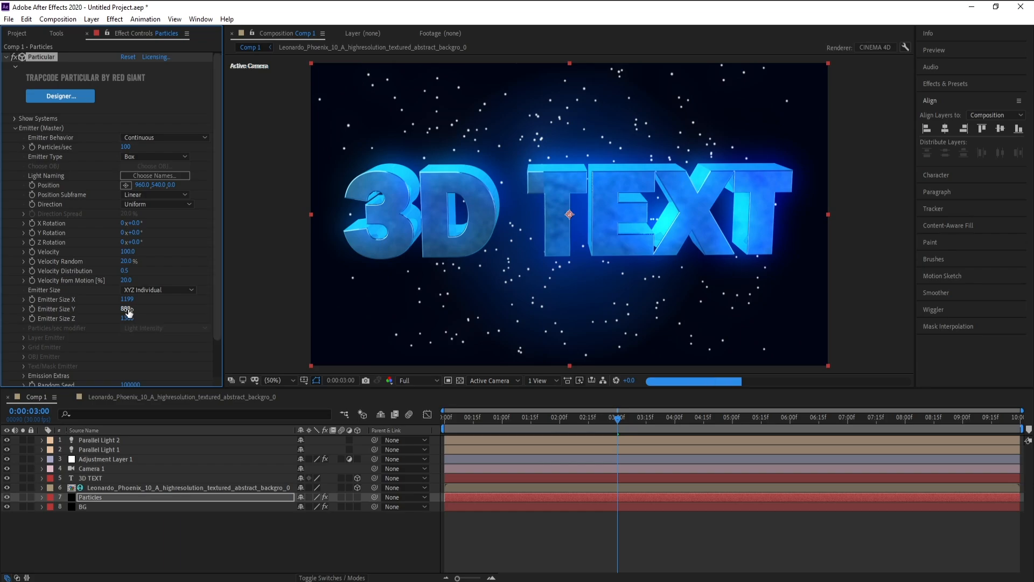
{"action": "left_click_drag", "start_coordinate": [128, 301], "coordinate": [129, 300]}
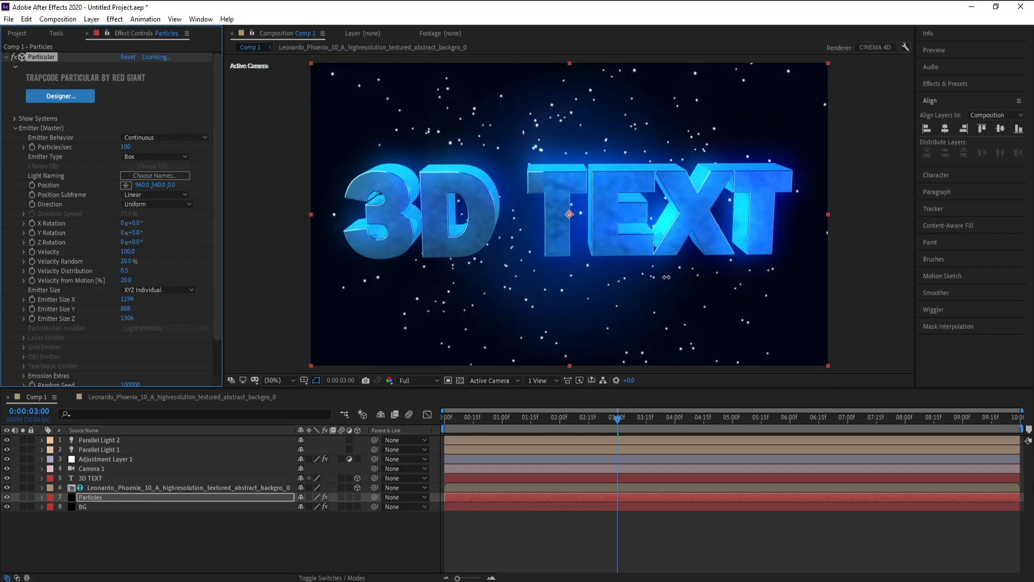
{"action": "left_click_drag", "start_coordinate": [667, 276], "coordinate": [667, 276]}
{"action": "left_click_drag", "start_coordinate": [127, 314], "coordinate": [133, 316]}
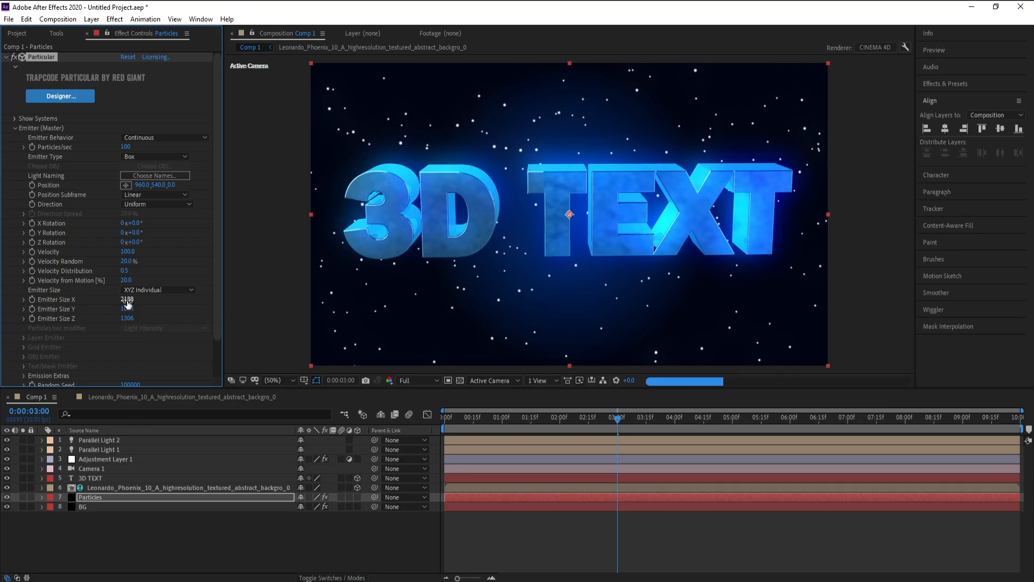
Set the Size in Particular's Particle (Master) settings to 3
{"action": "left_click", "coordinate": [14, 132]}
{"action": "left_click", "coordinate": [14, 138]}
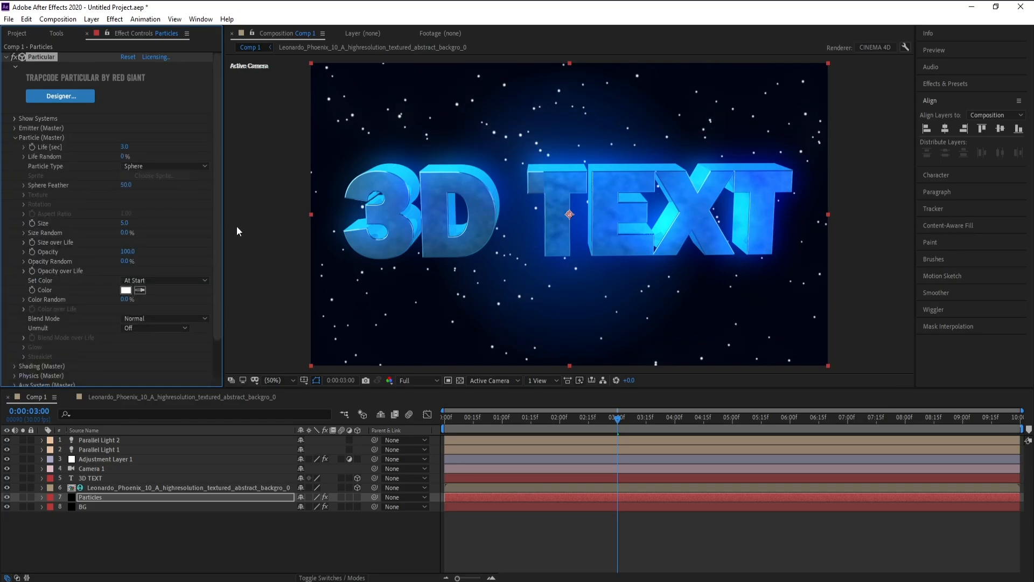
{"action": "left_click", "coordinate": [126, 225]}
{"action": "type", "text": "3"}
Colour the particles Over Life using the white-to-cyan-to-blue preset for the Color over Life ramp
{"action": "left_click", "coordinate": [175, 279]}
{"action": "left_click", "coordinate": [180, 306]}
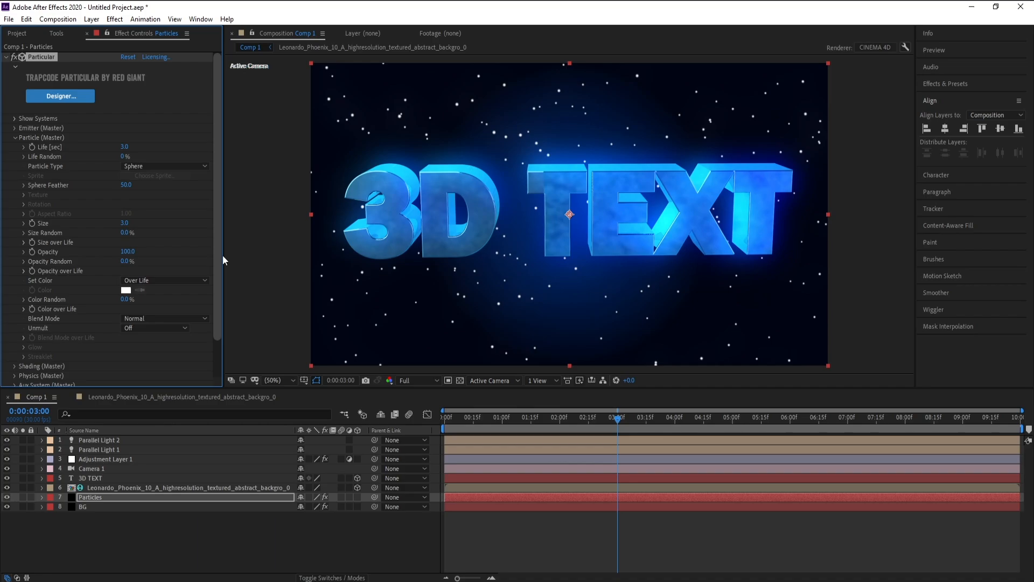
{"action": "left_click_drag", "start_coordinate": [222, 255], "coordinate": [268, 258]}
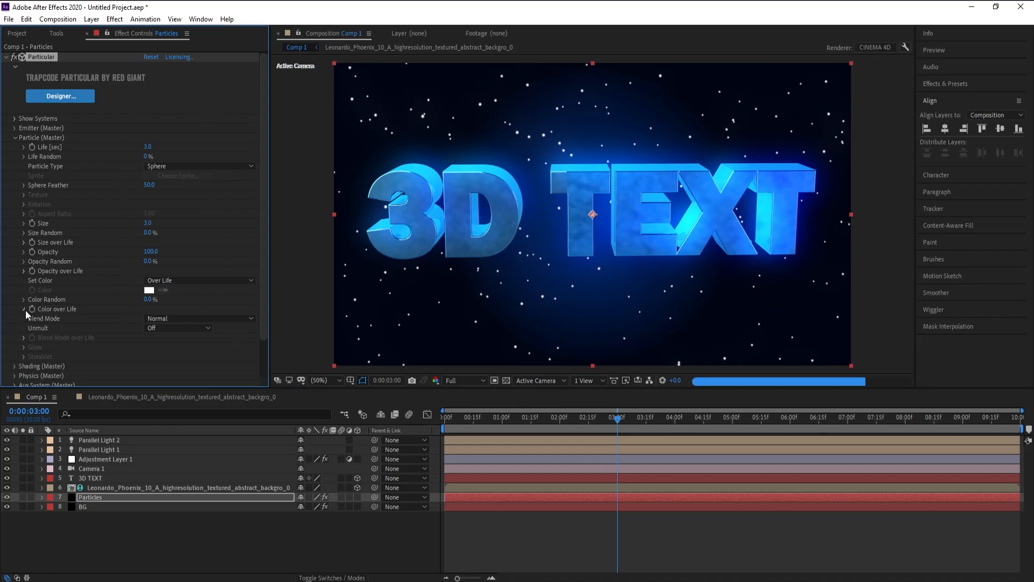
{"action": "left_click", "coordinate": [24, 309]}
{"action": "scroll", "coordinate": [23, 311], "scroll_direction": "down", "scroll_amount": 2}
{"action": "left_click", "coordinate": [174, 312]}
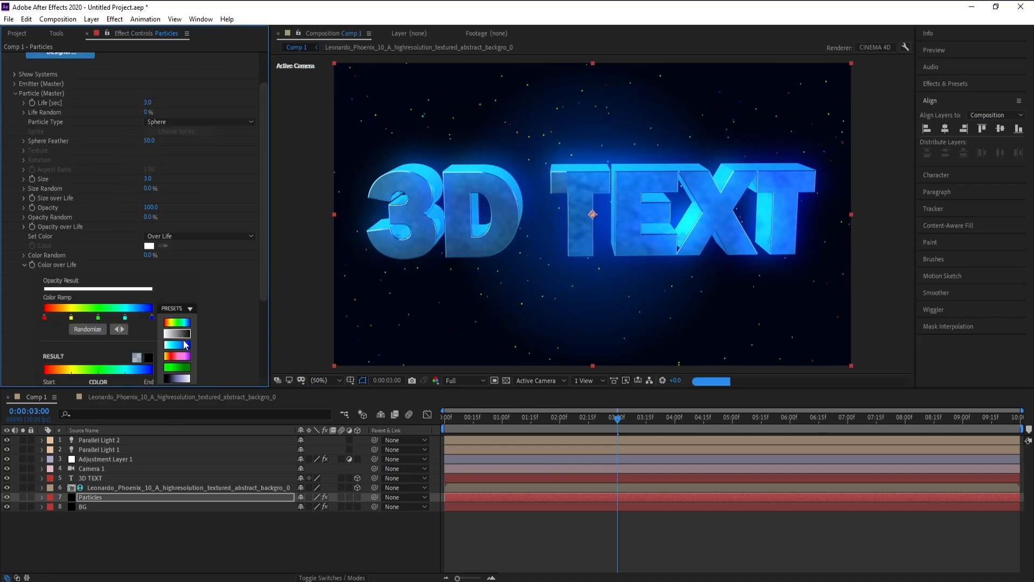
{"action": "left_click", "coordinate": [177, 344]}
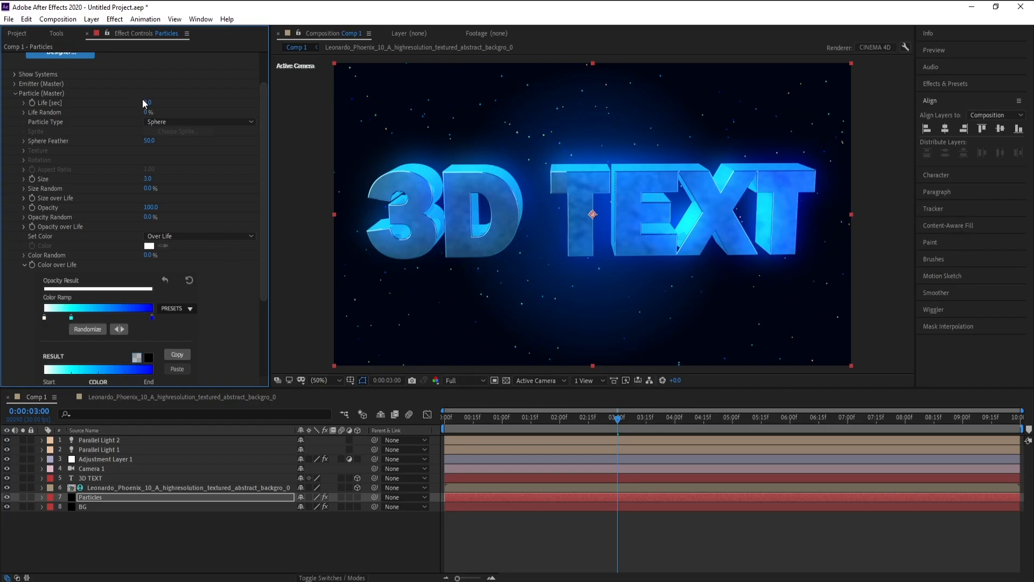
Apply the Glow effect to the Particles layer with its default settings
{"action": "left_click", "coordinate": [115, 19]}
{"action": "mouse_move", "coordinate": [259, 80]}
{"action": "left_click", "coordinate": [402, 269]}
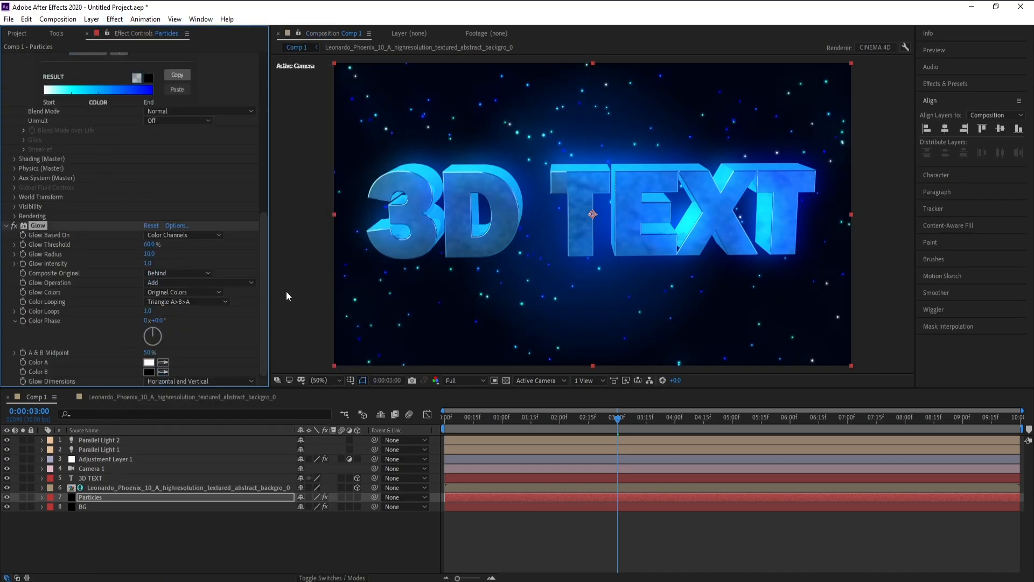
Check the glowing particles behind the text at 0:00:02:17 and 0:00:02:28
{"action": "left_click_drag", "start_coordinate": [618, 425], "coordinate": [593, 423]}
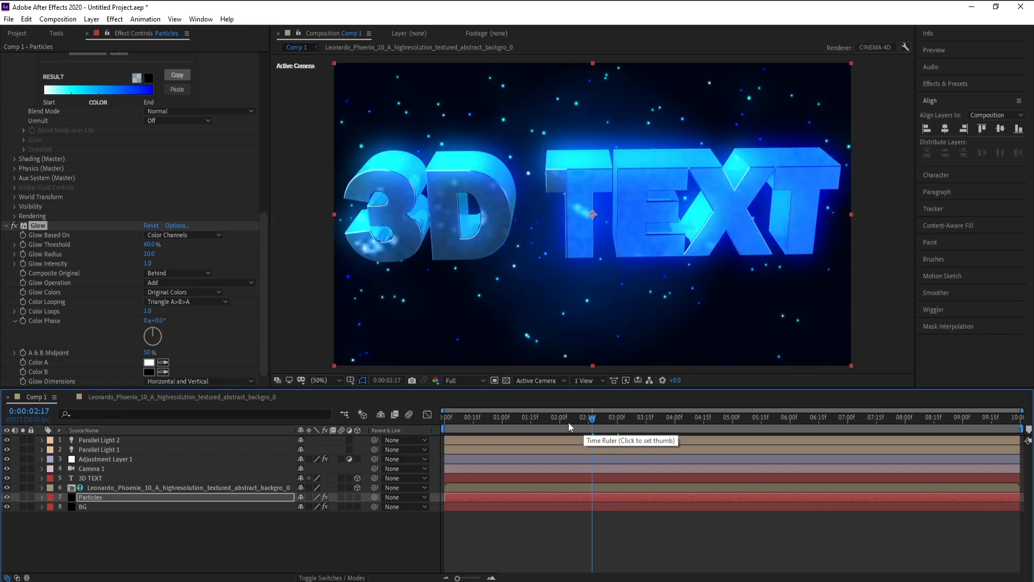
{"action": "left_click", "coordinate": [613, 421]}
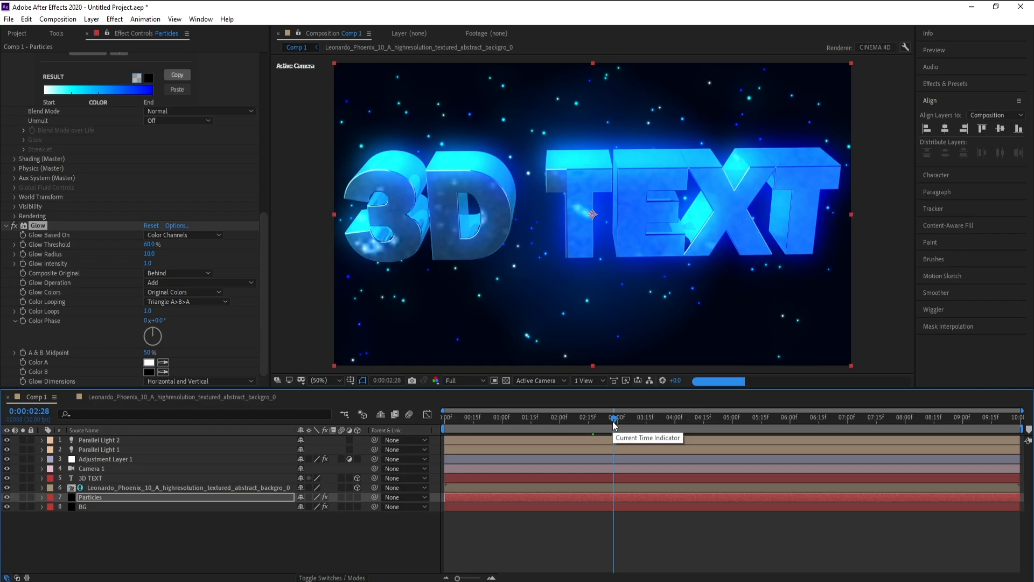